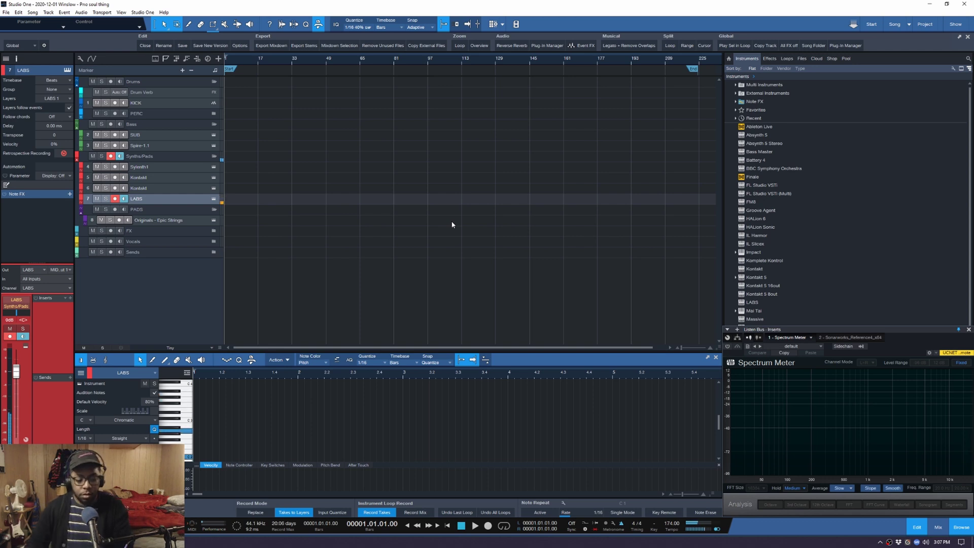
pyautogui.hotkey('alt', 'Tab')
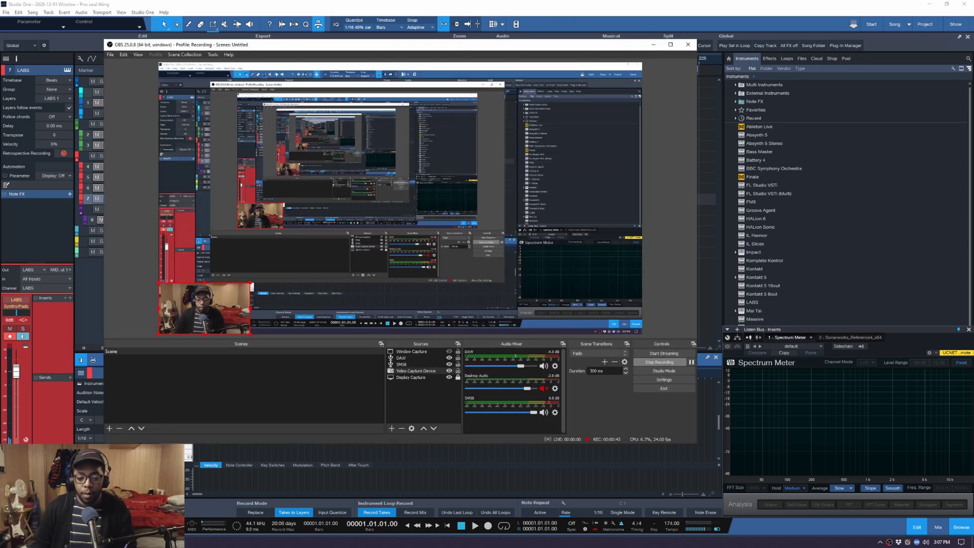
pyautogui.hotkey('alt', 'Tab')
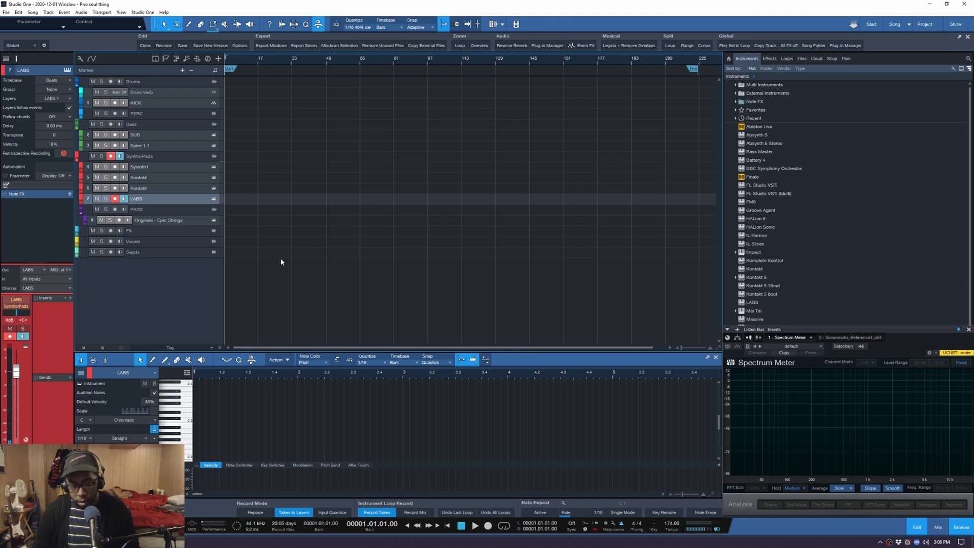
# Record a melody on the LABS track and cut off the empty lead-in so the notes start at bar 1.
pyautogui.press('KP_Multiply')
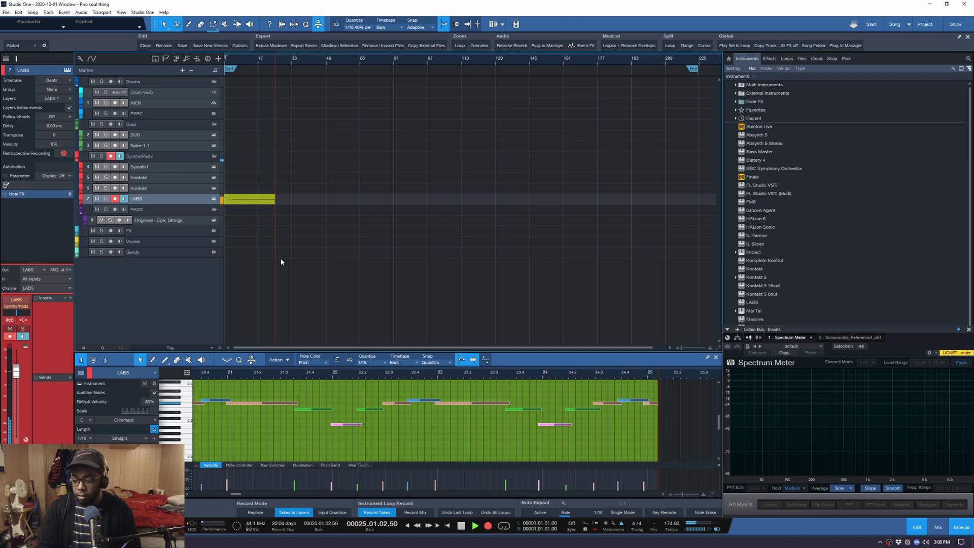
pyautogui.press('space')
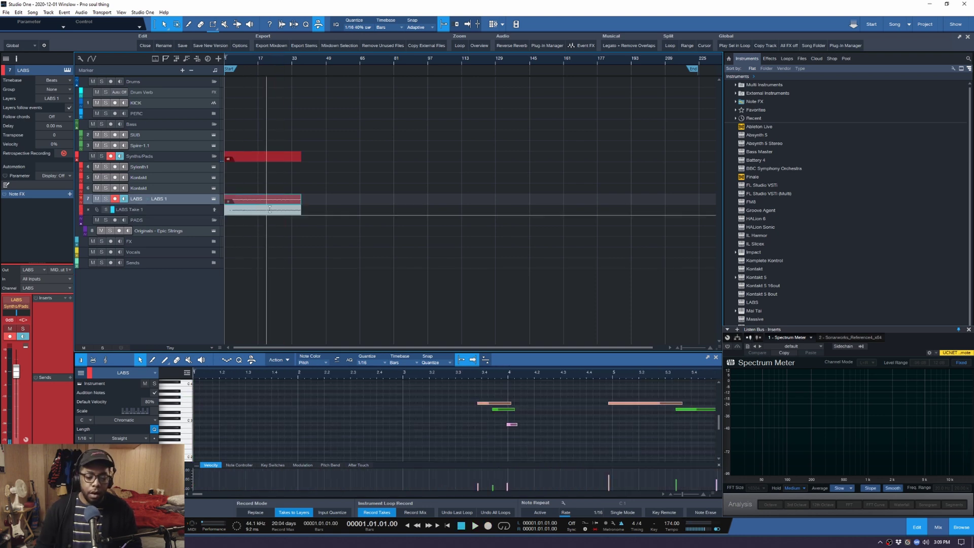
pyautogui.moveTo(199, 204); pyautogui.dragTo(199, 210)
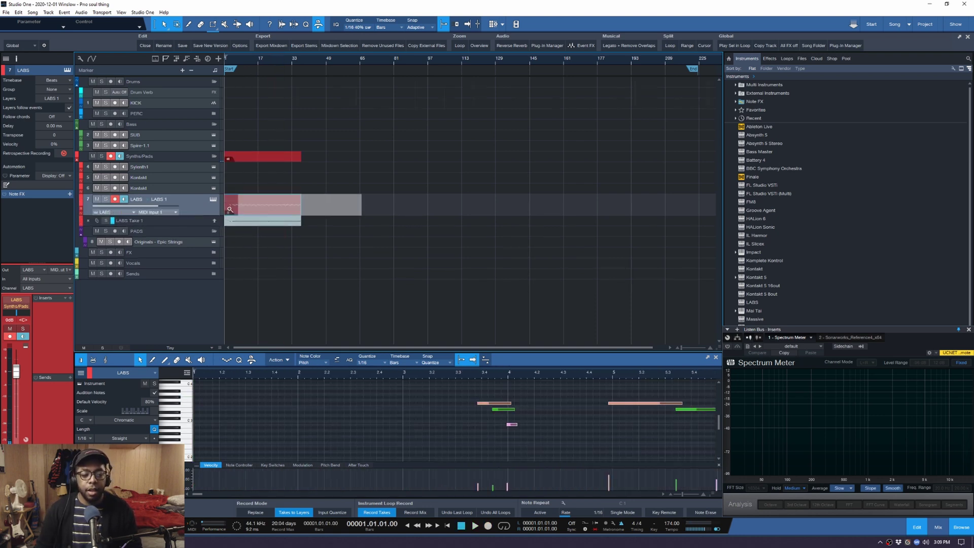
pyautogui.press('z')
pyautogui.press('z')
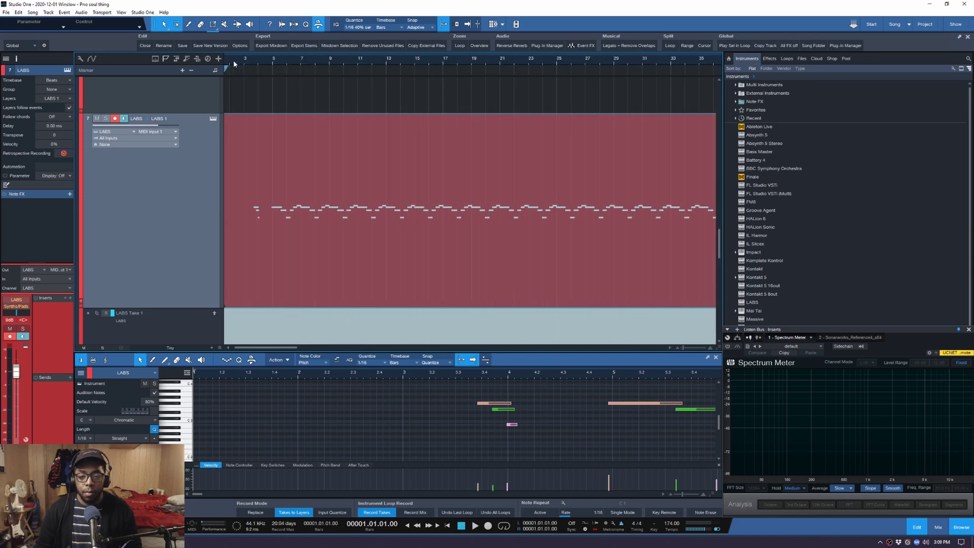
pyautogui.press('z')
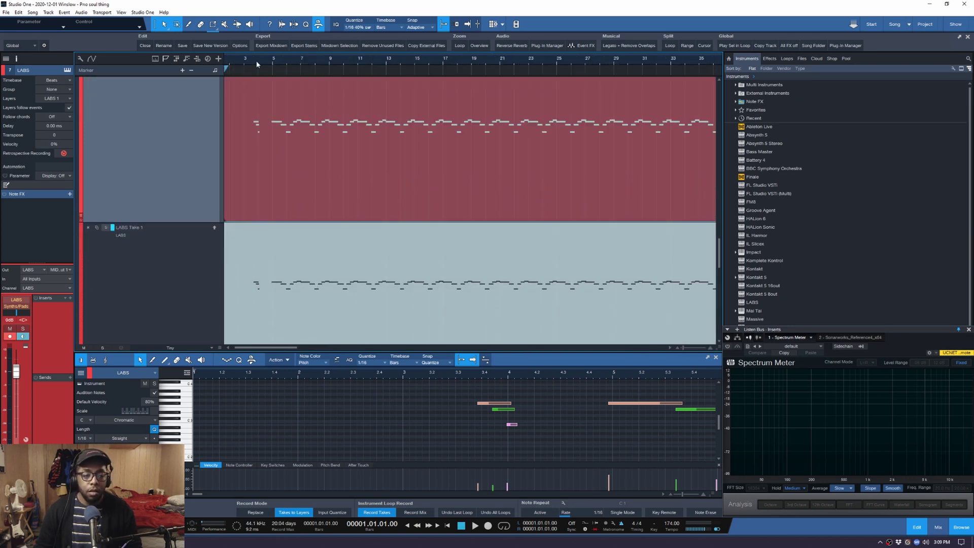
pyautogui.press('3')
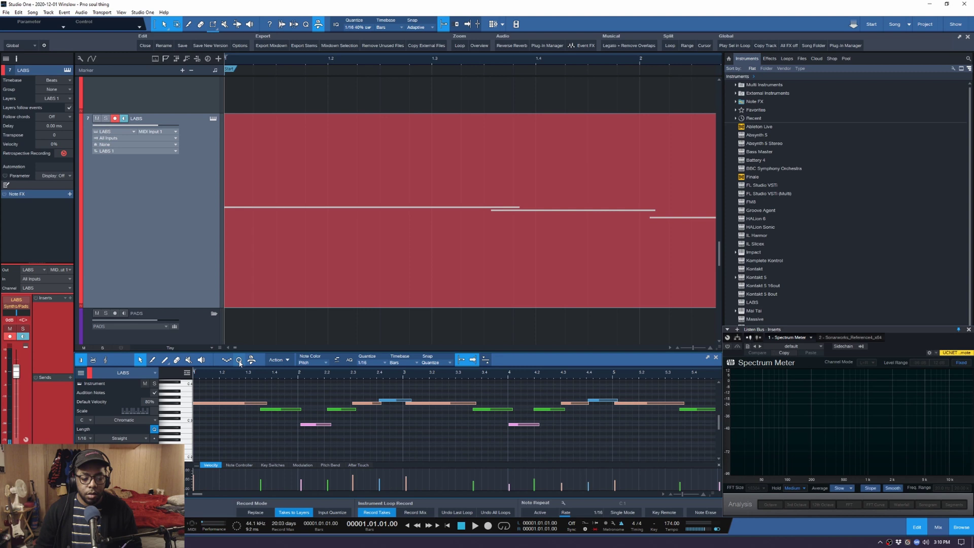
# Quantize all notes of the LABS melody to a 1/8 grid with a start strength of 75%.
pyautogui.click(239, 360)
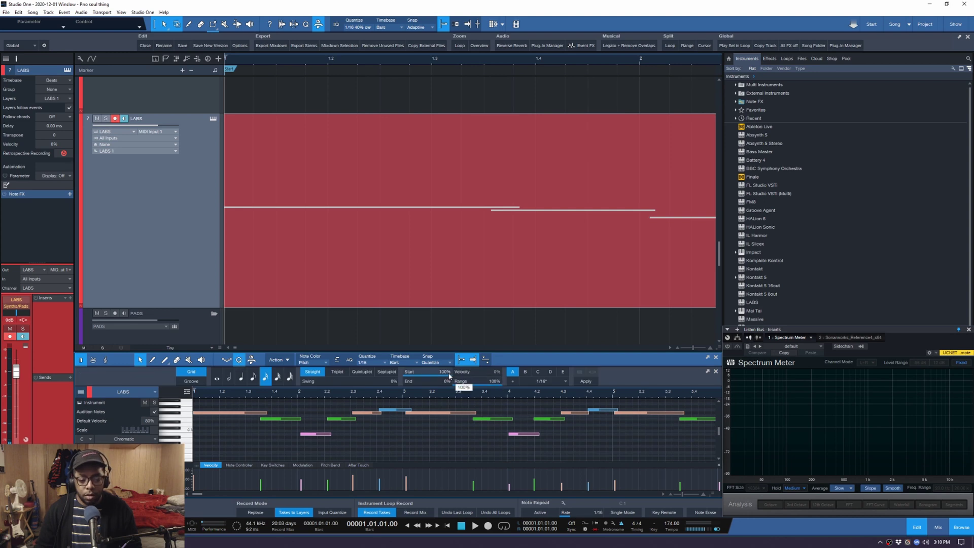
pyautogui.moveTo(449, 376); pyautogui.dragTo(433, 380)
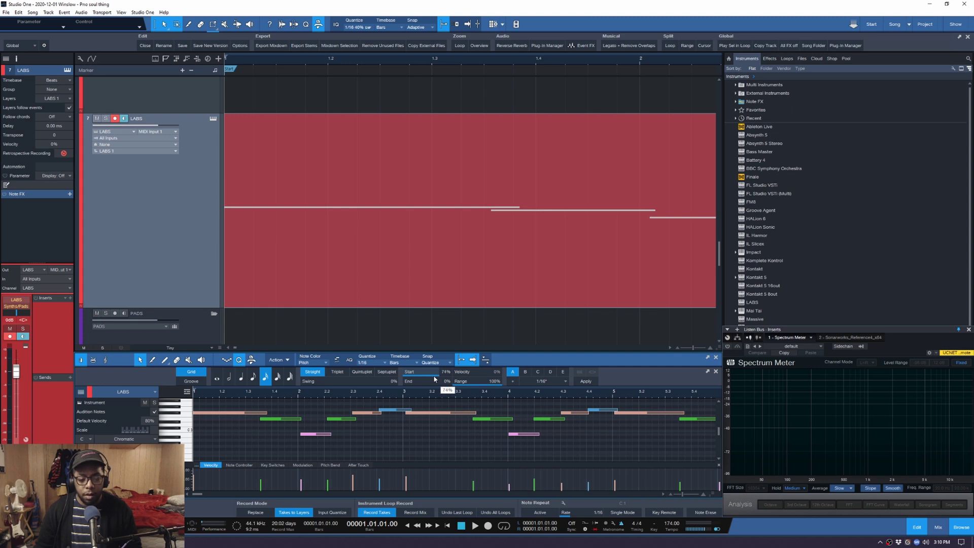
pyautogui.click(440, 407)
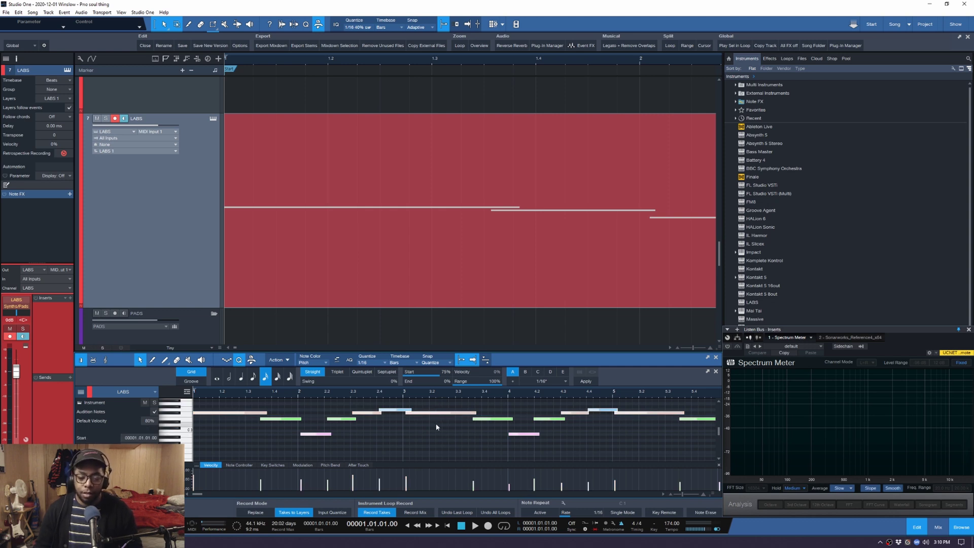
pyautogui.click(567, 381)
pyautogui.click(552, 383)
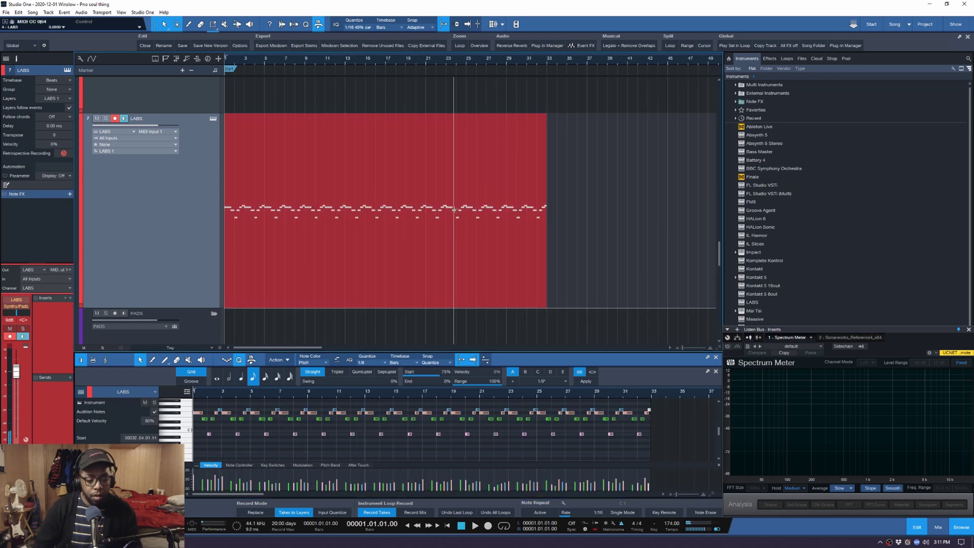
pyautogui.press('e')
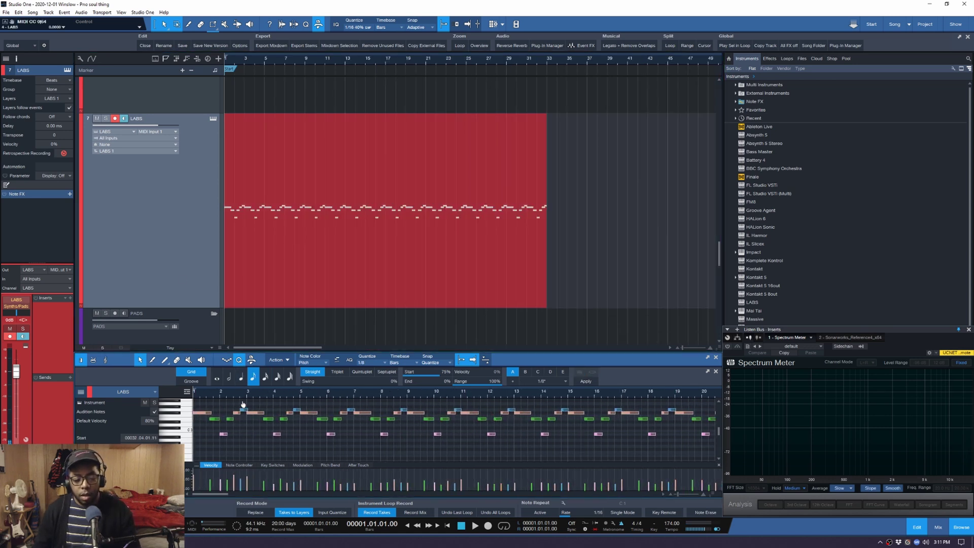
pyautogui.press('w')
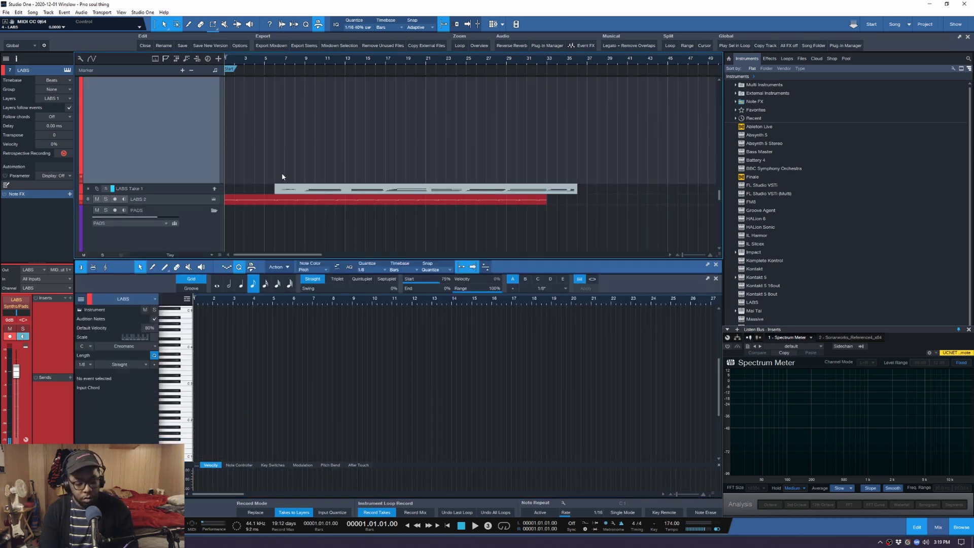
# Record a chord progression about 18 bars long on the first LABS track and select all its notes.
pyautogui.press('KP_Multiply')
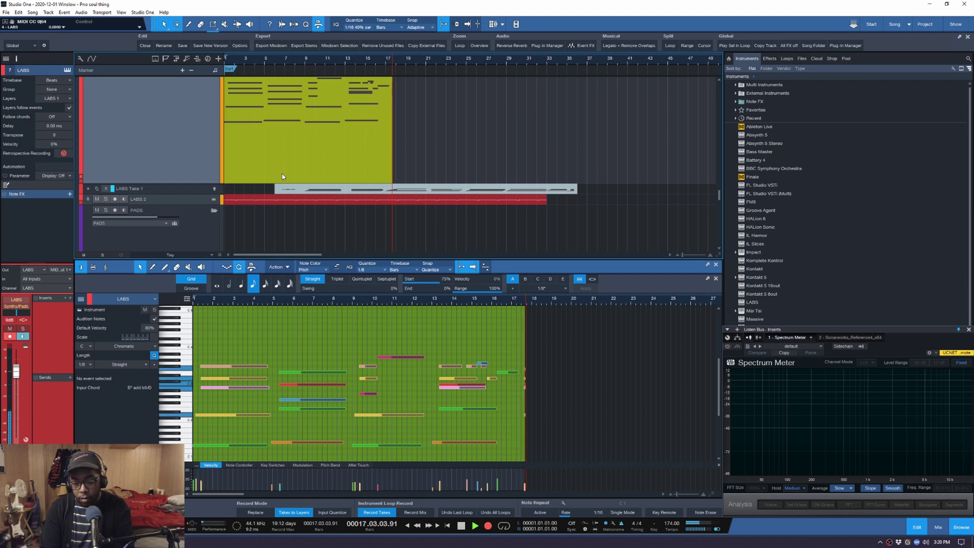
pyautogui.press('space')
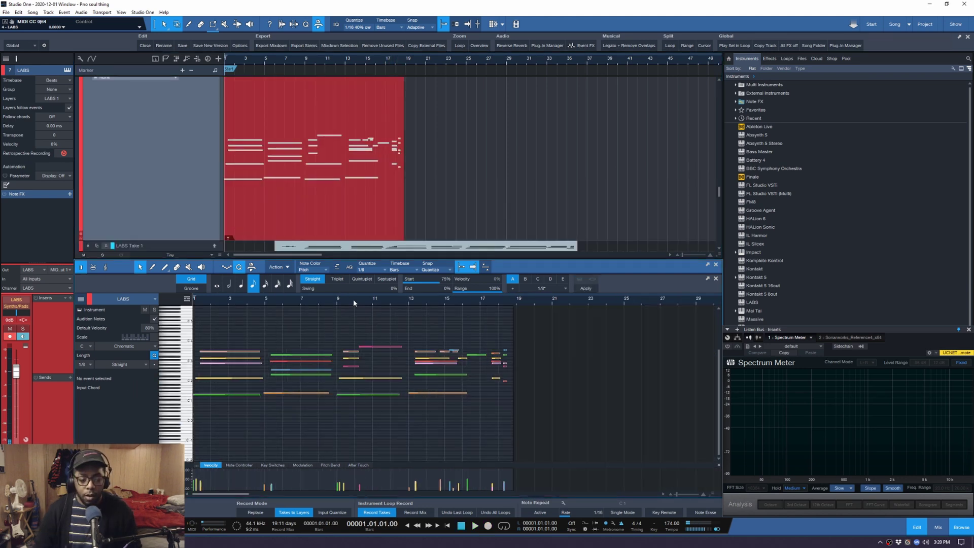
pyautogui.scroll(2, 236, 306)
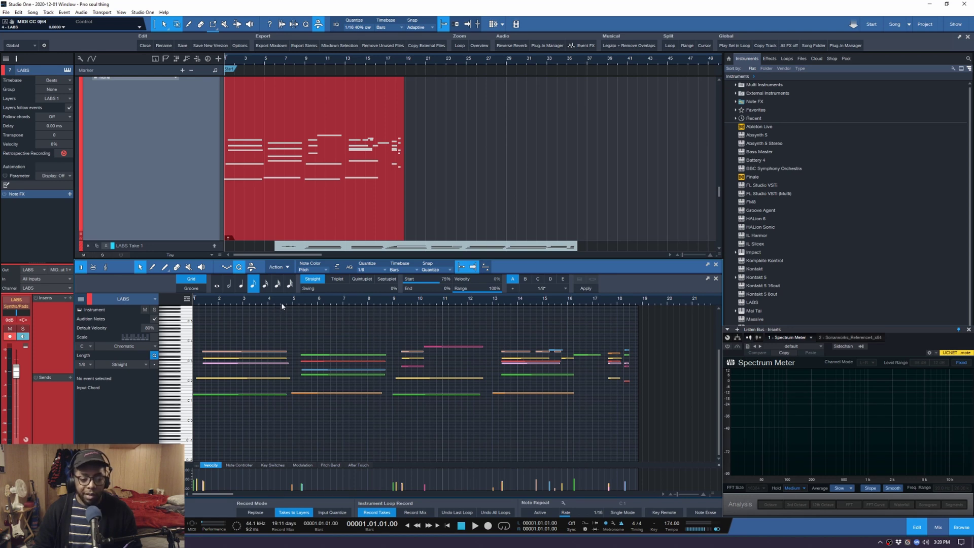
pyautogui.scroll(-2, 311, 308)
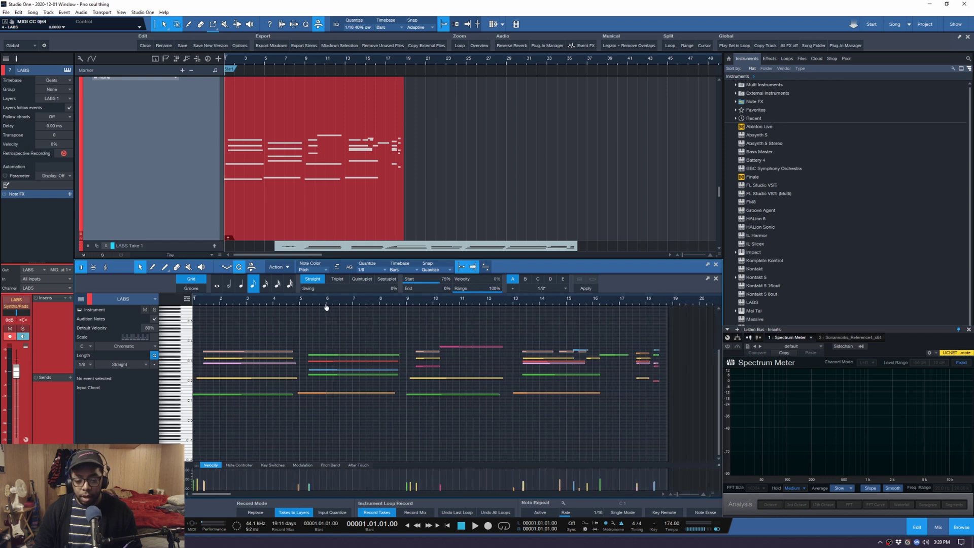
pyautogui.hotkey('ctrl', 'a')
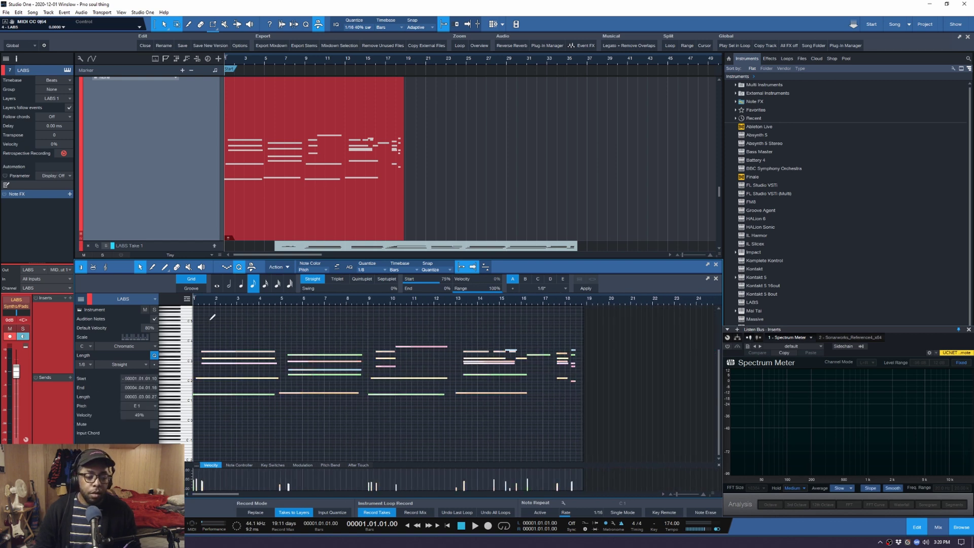
pyautogui.scroll(6, 300, 317)
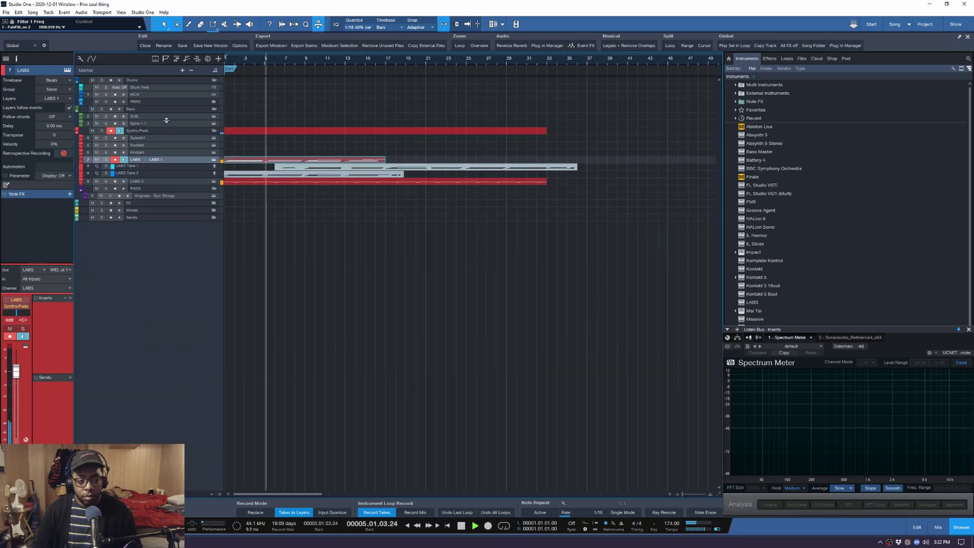
# Stop playback and open the Sylenth1 instrument of the SUB track.
pyautogui.click(239, 126)
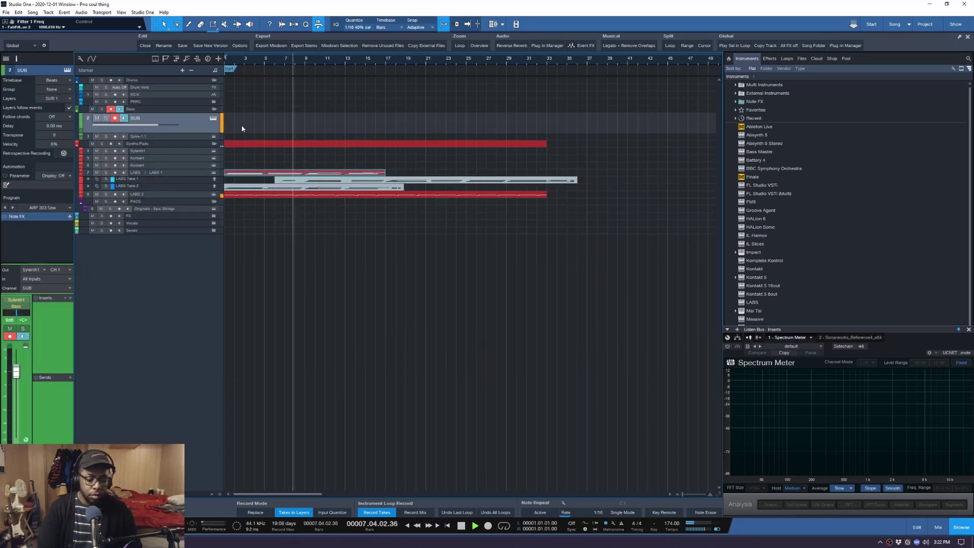
pyautogui.press('space')
pyautogui.click(212, 121)
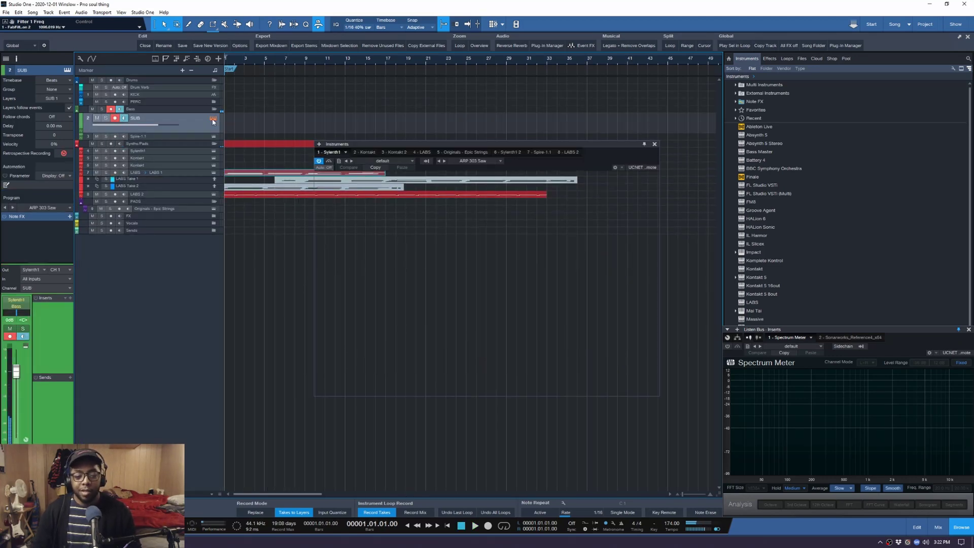
# Reset the ARP 303 Saw preset of Sylenth1 to the initial patch.
pyautogui.click(433, 242)
pyautogui.moveTo(446, 251)
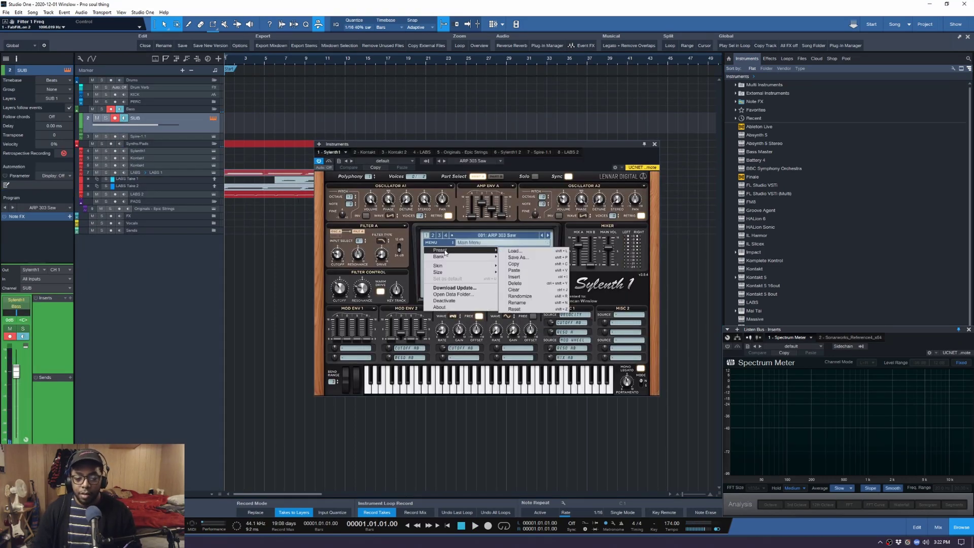
pyautogui.click(509, 310)
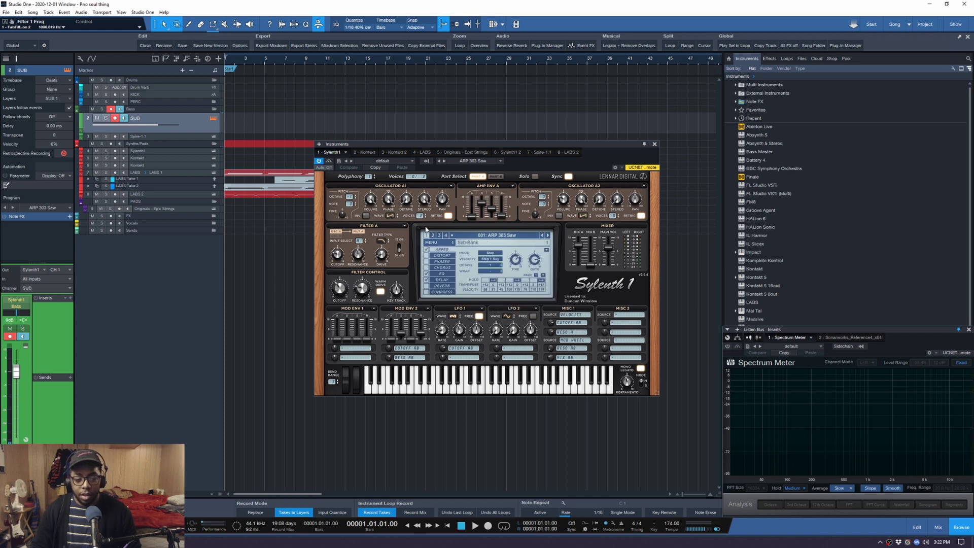
pyautogui.click(392, 217)
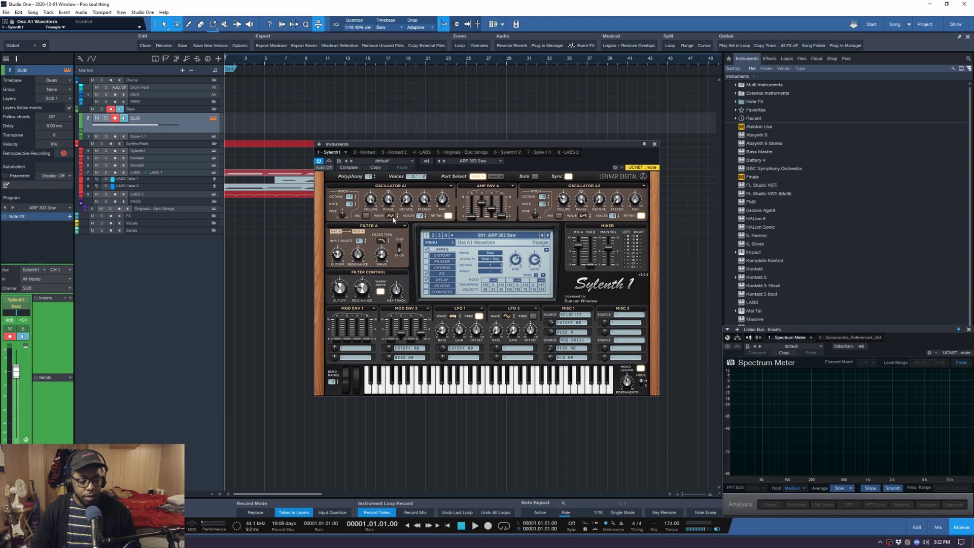
pyautogui.click(445, 244)
pyautogui.moveTo(446, 250)
pyautogui.click(509, 311)
# Audition the reset sub sound along with the song and close the Sylenth1 window.
pyautogui.press('space')
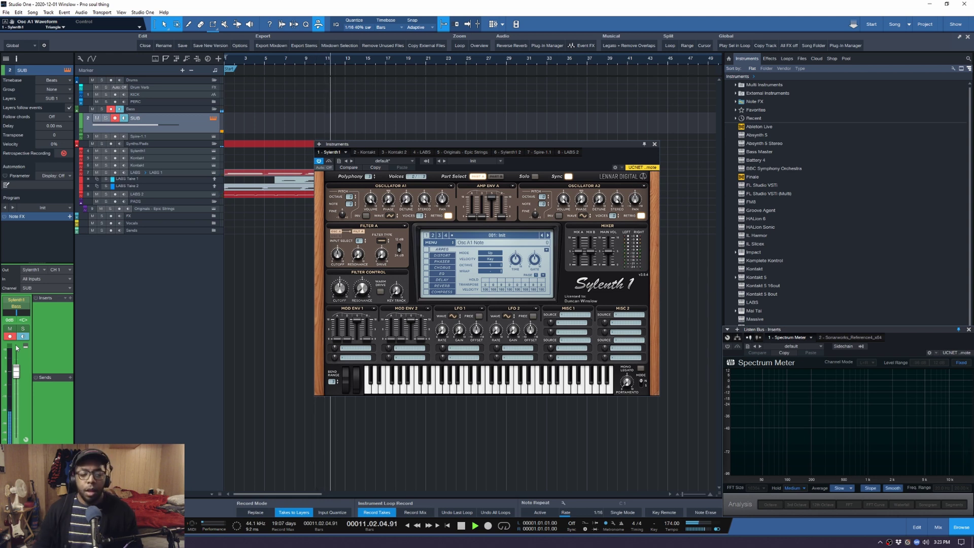
pyautogui.press('space')
pyautogui.moveTo(169, 132); pyautogui.dragTo(167, 143)
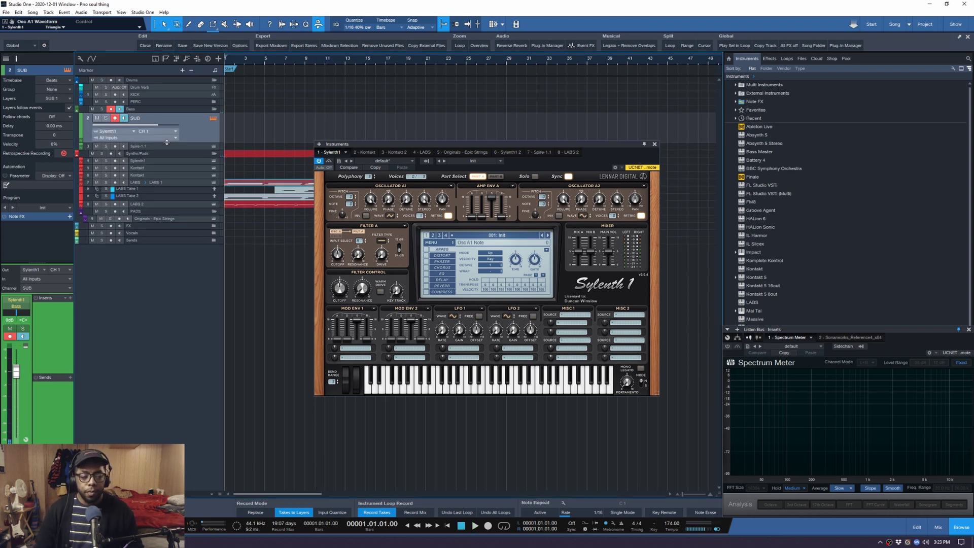
pyautogui.click(655, 144)
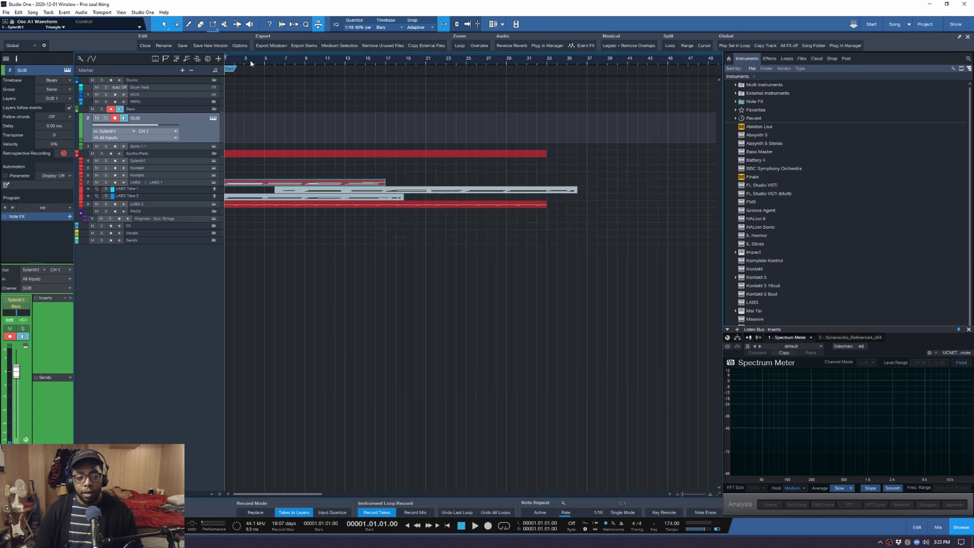
# Set an active loop from bar 1 to bar 17 and start recording the bass part on the SUB track.
pyautogui.moveTo(251, 63); pyautogui.dragTo(255, 60)
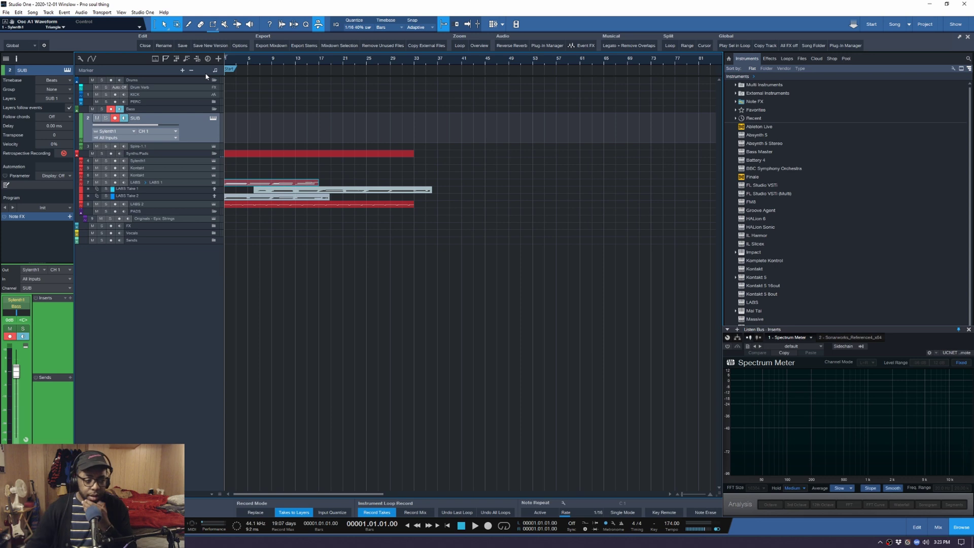
pyautogui.moveTo(234, 64); pyautogui.dragTo(250, 62)
pyautogui.scroll(3, 245, 92)
pyautogui.scroll(-3, 245, 93)
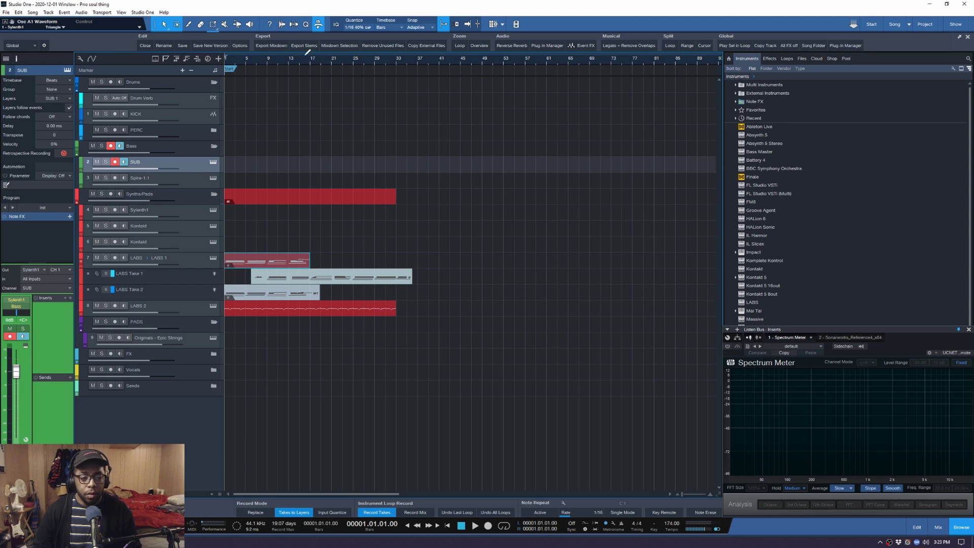
pyautogui.moveTo(311, 52); pyautogui.dragTo(225, 54)
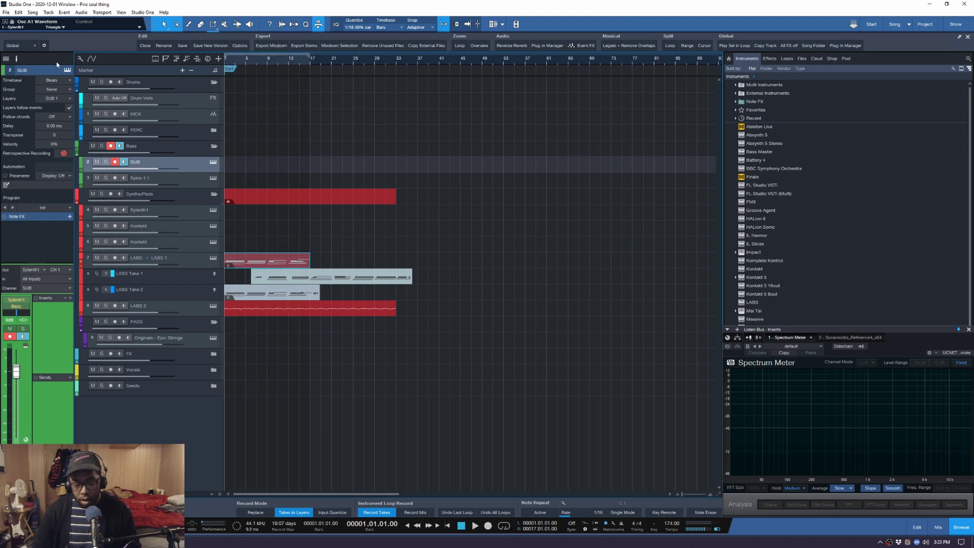
pyautogui.scroll(5, 344, 84)
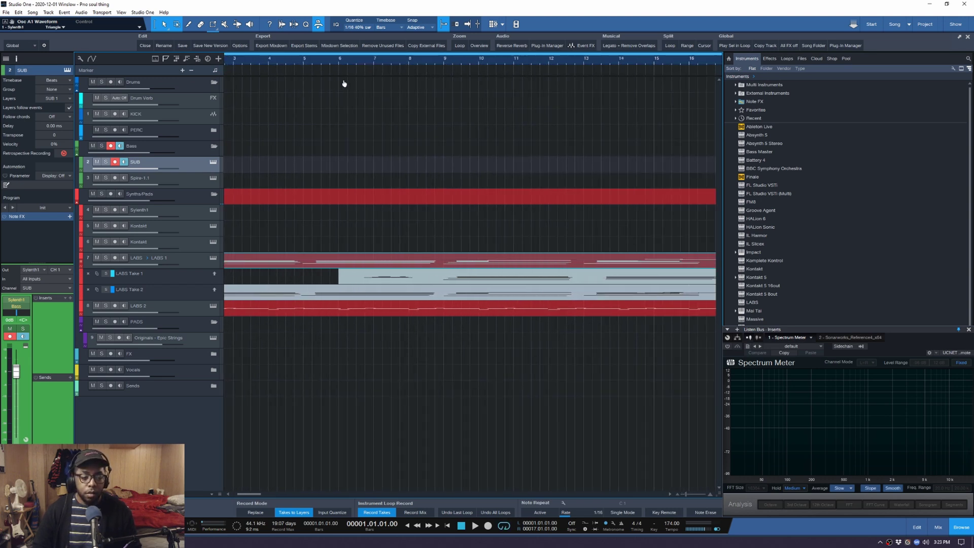
pyautogui.scroll(-4, 370, 81)
pyautogui.press('KP_Multiply')
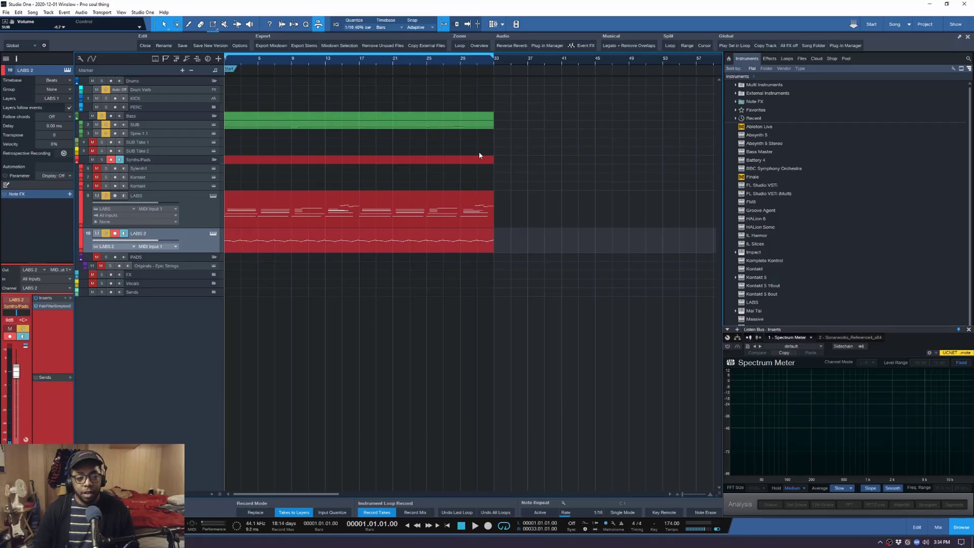
# Play the looped arrangement of bass, chords and melody from bar 1.
pyautogui.scroll(3, 536, 163)
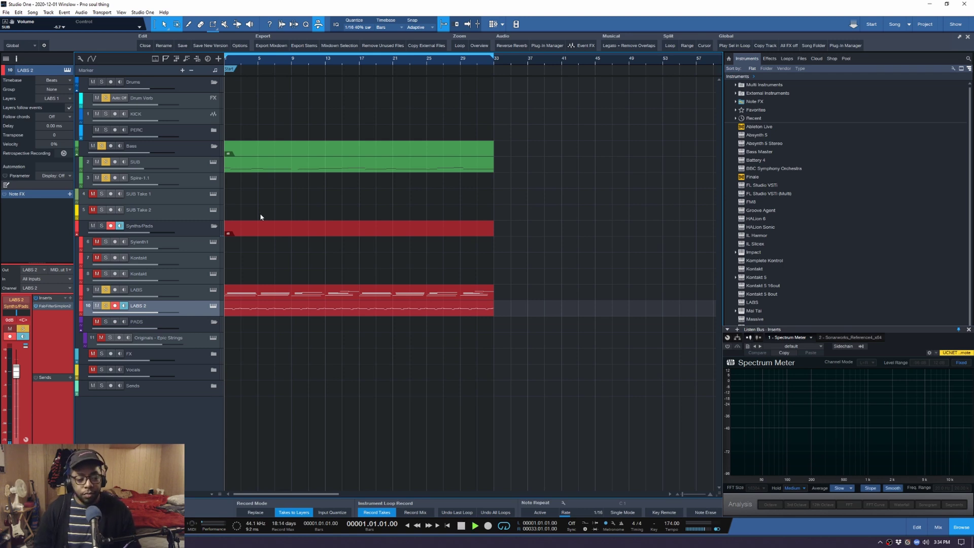
pyautogui.press('space')
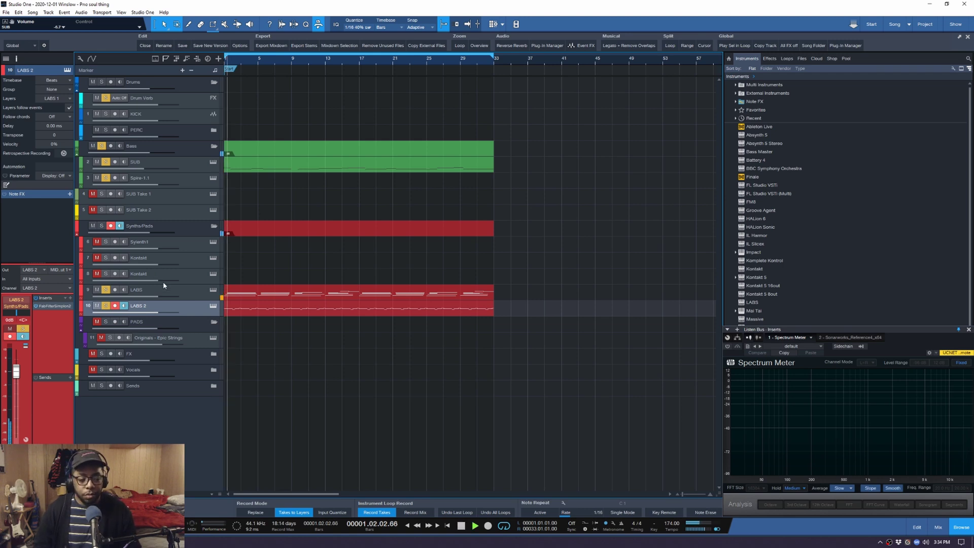
# Transform the audio tracks SUB, MID BASS and K RHDS LYR together into instrument tracks.
pyautogui.click(194, 164)
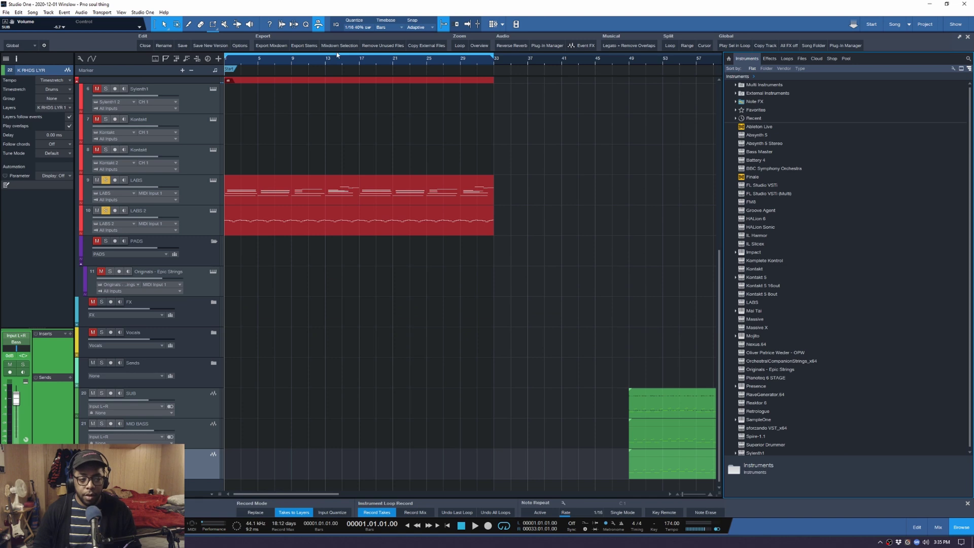
pyautogui.press('z')
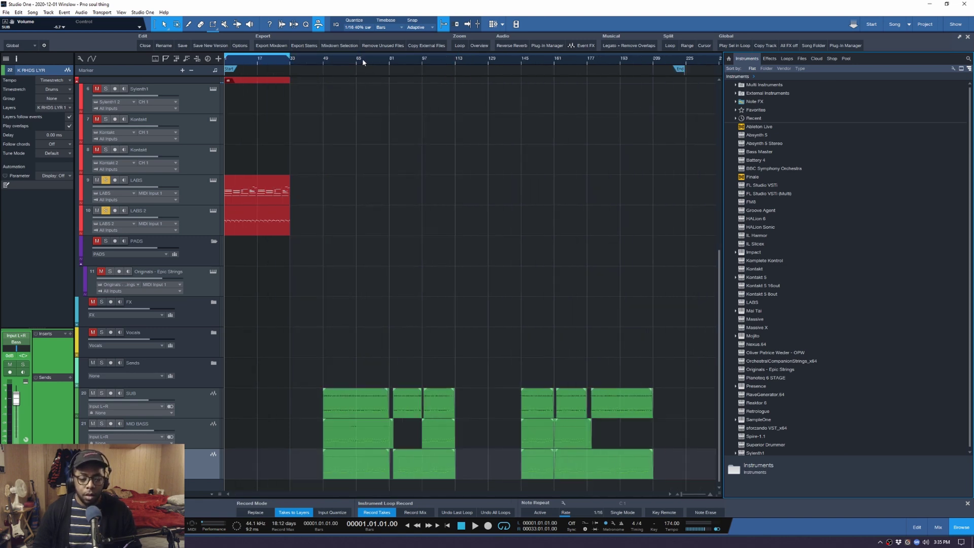
pyautogui.click(196, 404)
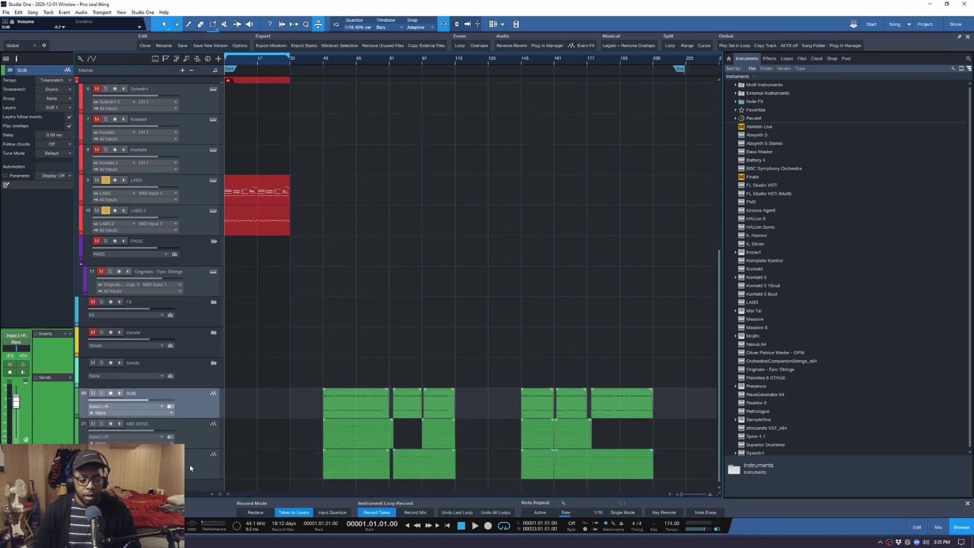
pyautogui.keyDown('shift'); pyautogui.click(190, 473); pyautogui.keyUp('shift')
pyautogui.rightClick(190, 473)
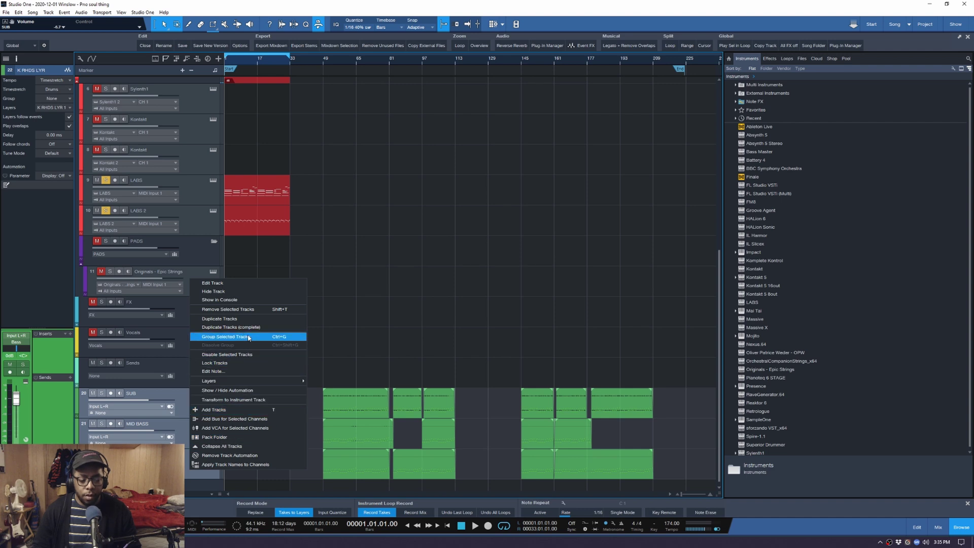
pyautogui.click(256, 400)
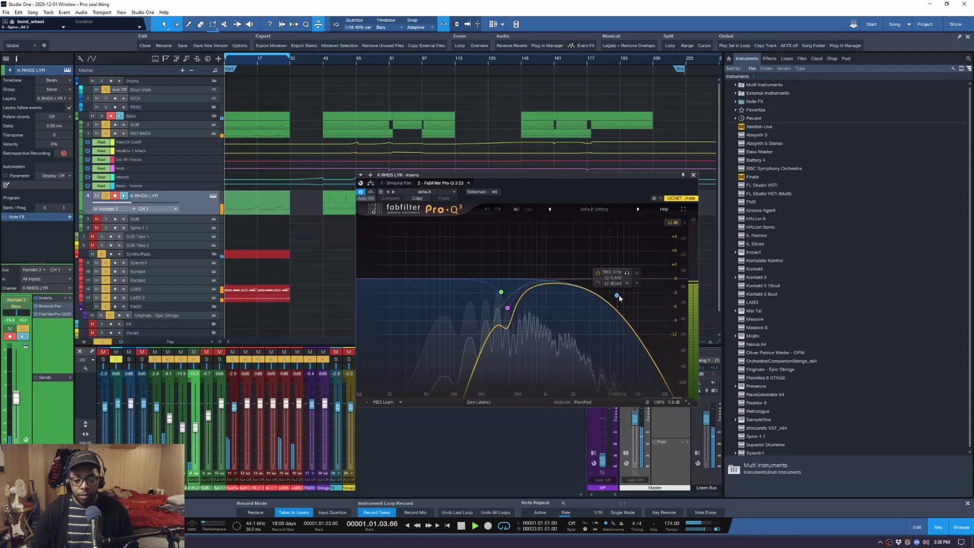
# Lower the Band 1 frequency of K RHDS LYR's FabFilter Pro-Q 3 to about 222 Hz and close the plug-in window.
pyautogui.moveTo(504, 291); pyautogui.dragTo(486, 294)
pyautogui.click(693, 175)
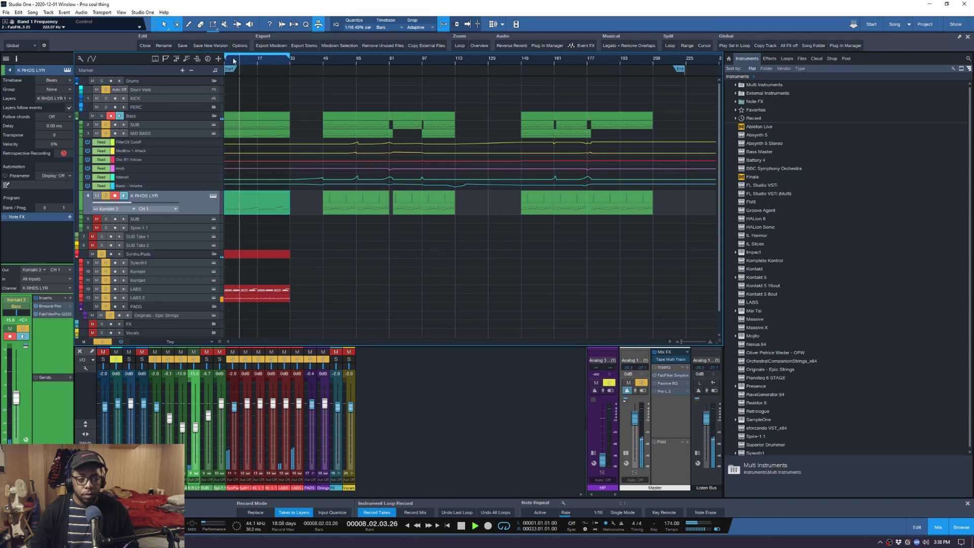
# Delete all SUB, MID BASS and K RHDS LYR parts located after bar 33.
pyautogui.scroll(3, 348, 61)
pyautogui.scroll(-2, 348, 62)
pyautogui.scroll(-2, 348, 62)
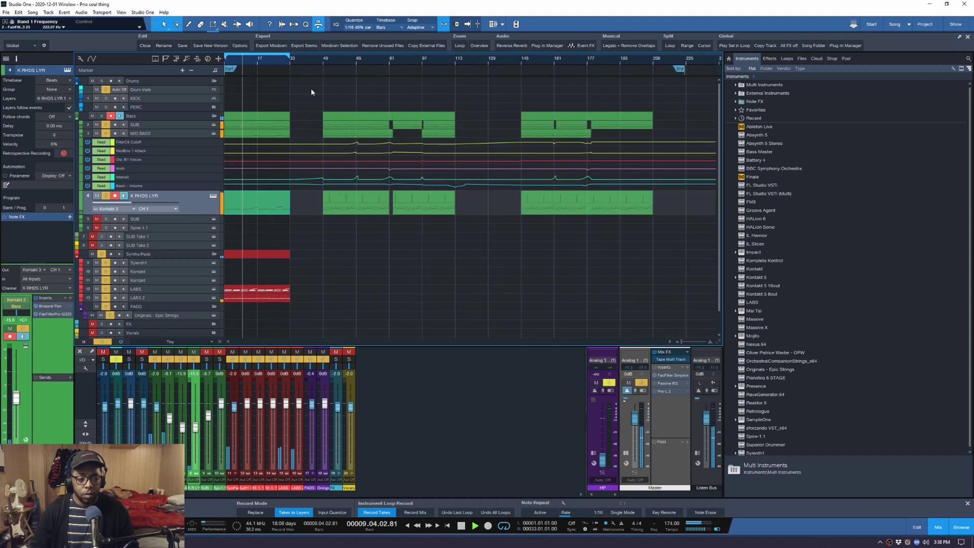
pyautogui.moveTo(306, 94); pyautogui.dragTo(664, 224)
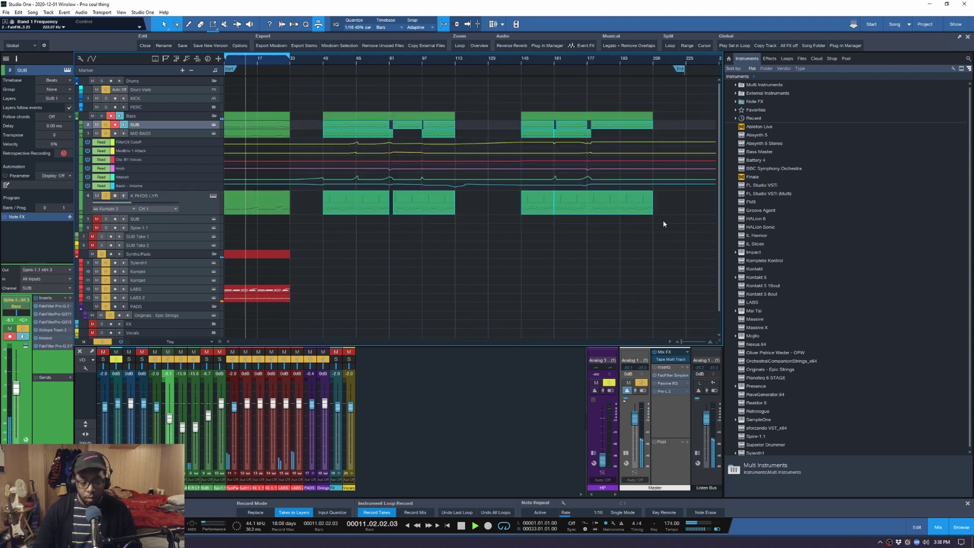
pyautogui.press('Delete')
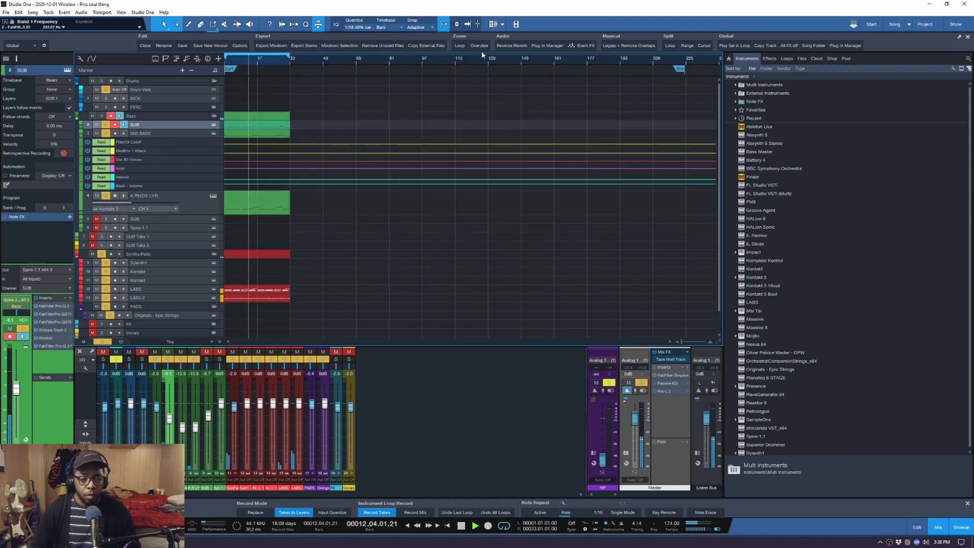
pyautogui.press('z')
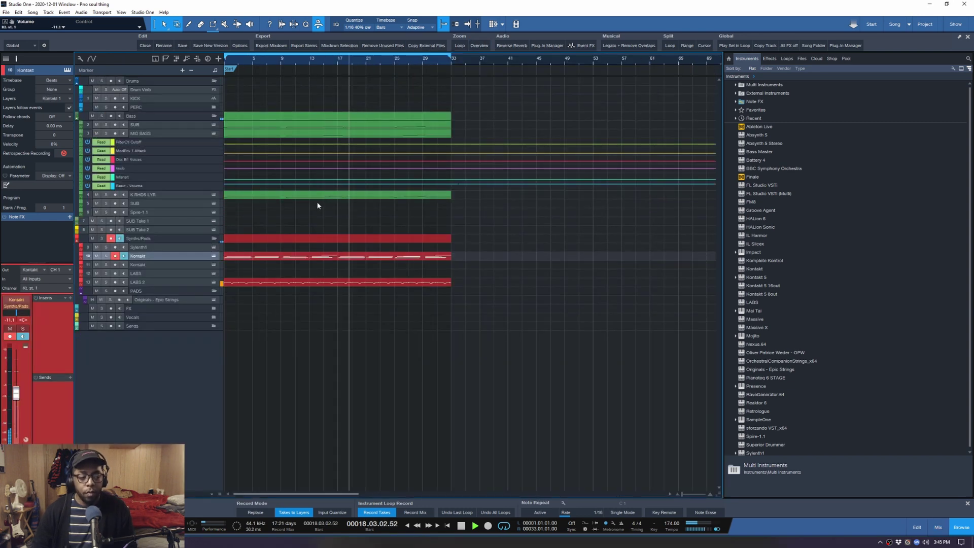
# Stop playback and remove the upper of the two Originals - Epic Strings tracks at the end of the track list.
pyautogui.press('e')
pyautogui.press('space')
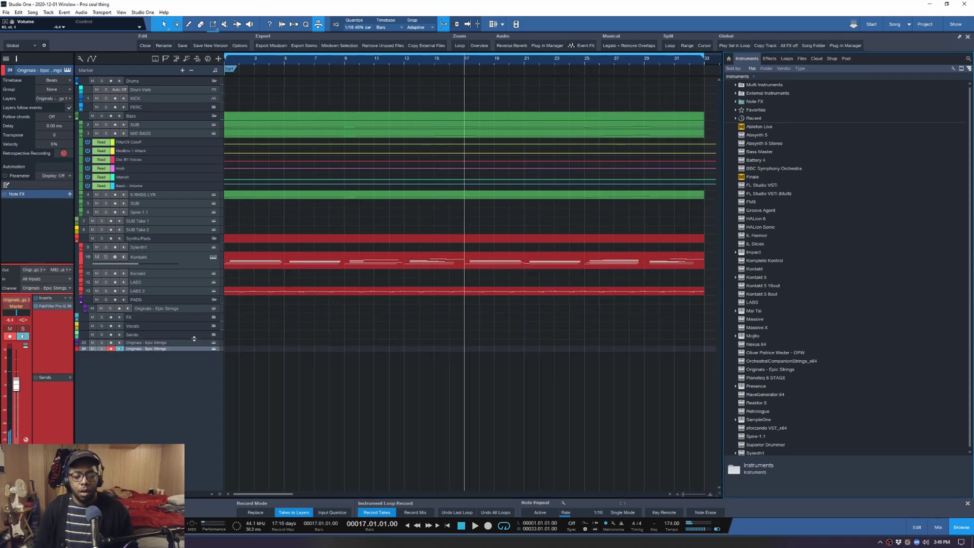
pyautogui.click(190, 343)
pyautogui.rightClick(189, 345)
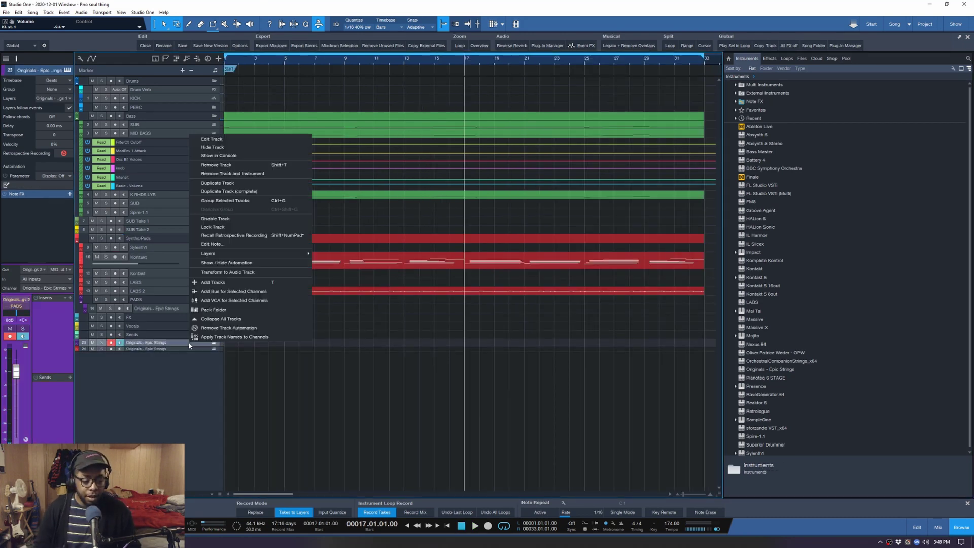
pyautogui.click(238, 166)
# Enlarge the remaining Originals - Epic Strings track and record its part along with the song from bar 1.
pyautogui.moveTo(191, 344); pyautogui.dragTo(192, 366)
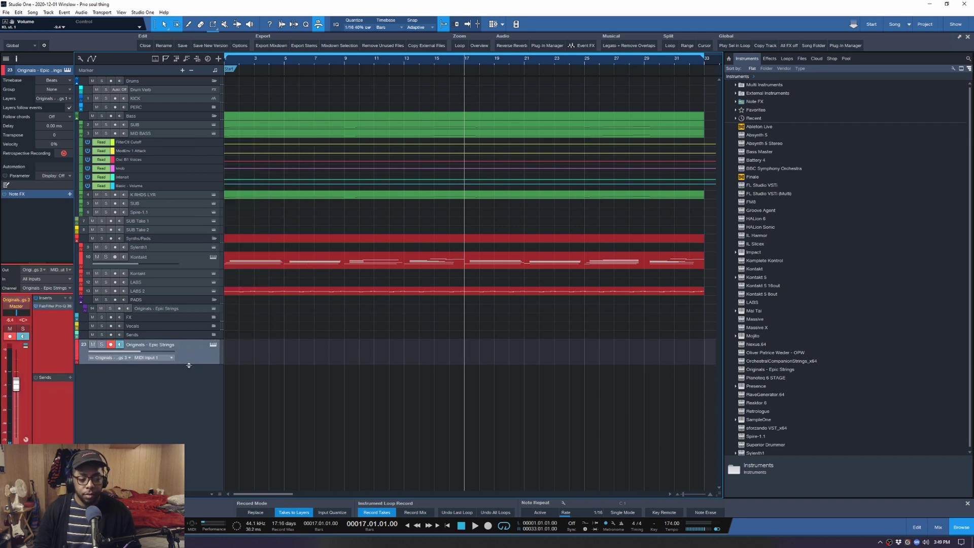
pyautogui.press('KP_Decimal')
pyautogui.press('KP_Multiply')
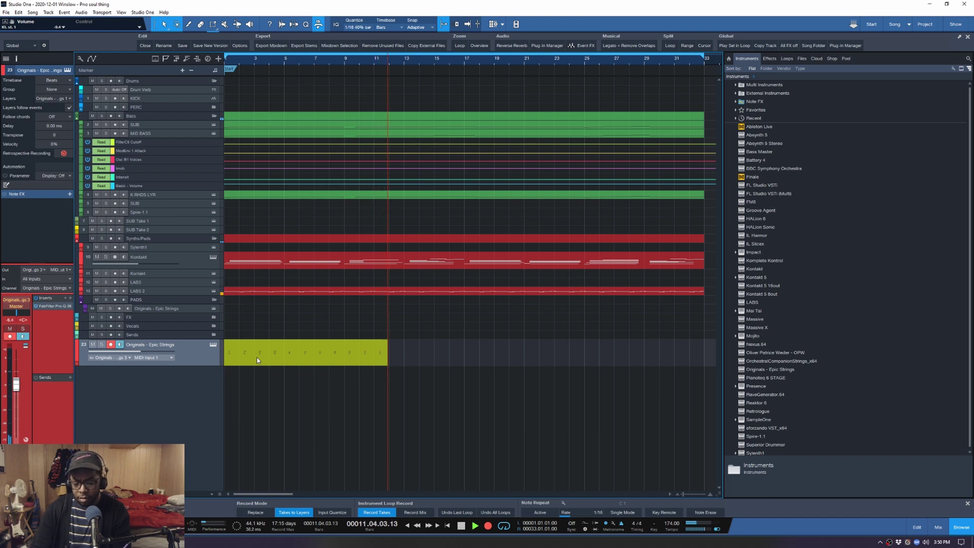
pyautogui.press('space')
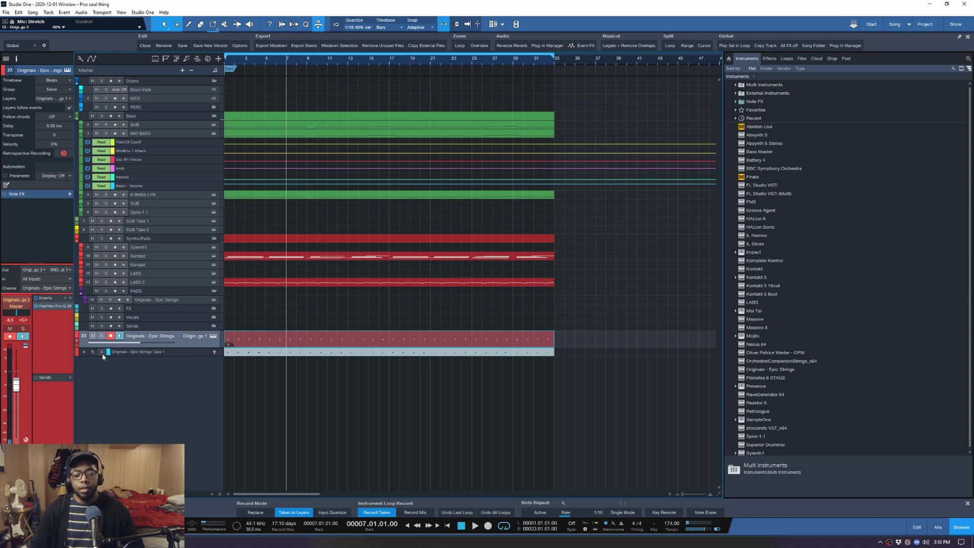
# Set the Originals - Epic Strings track's volume to -7.4 dB and open the file browser.
pyautogui.moveTo(16, 384); pyautogui.dragTo(16, 388)
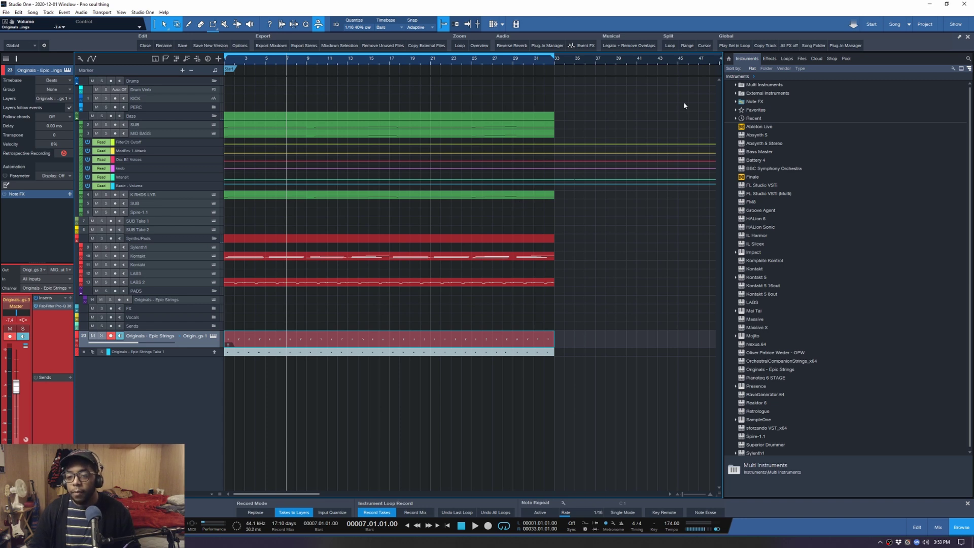
pyautogui.hotkey('shift', 'w')
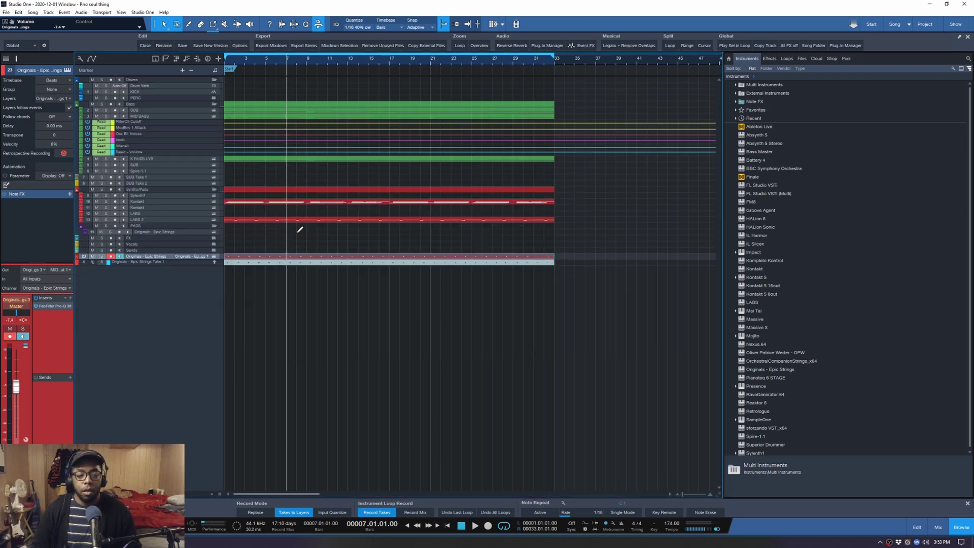
pyautogui.hotkey('shift', 'e')
pyautogui.hotkey('shift', 'e')
pyautogui.hotkey('shift', 'w')
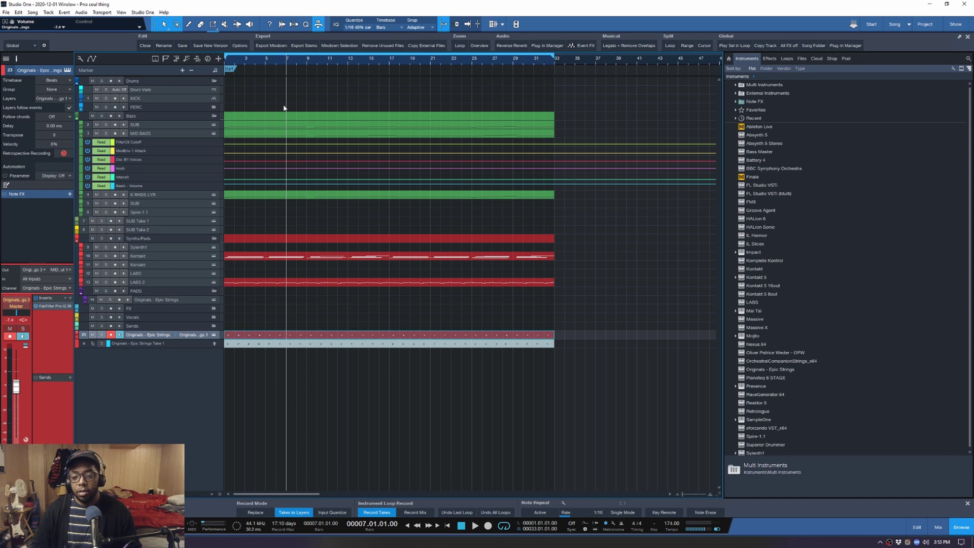
pyautogui.click(803, 59)
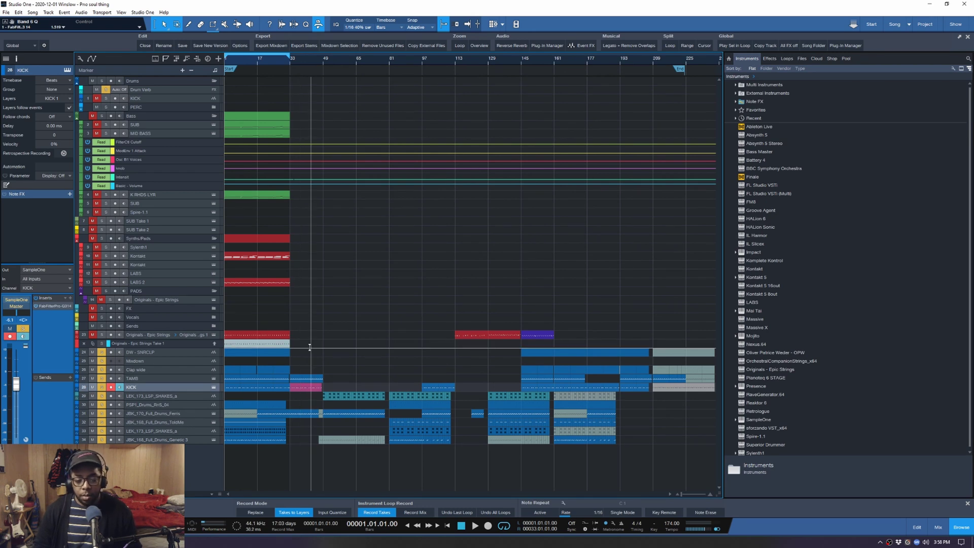
# Delete the surplus events after bar 33 on the imported drum tracks, including the short leftover TAMB event.
pyautogui.moveTo(308, 337); pyautogui.dragTo(701, 453)
pyautogui.press('Delete')
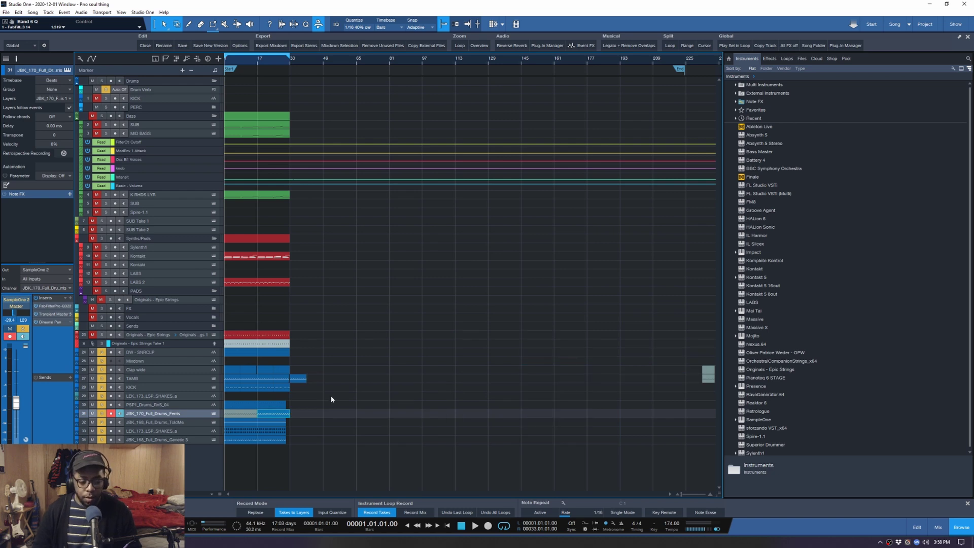
pyautogui.click(305, 380)
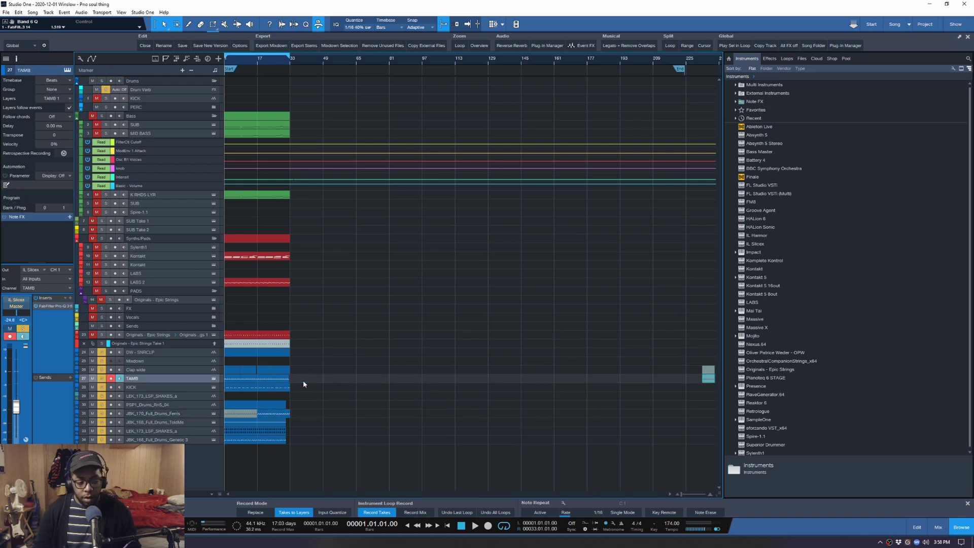
pyautogui.moveTo(239, 68); pyautogui.dragTo(421, 81)
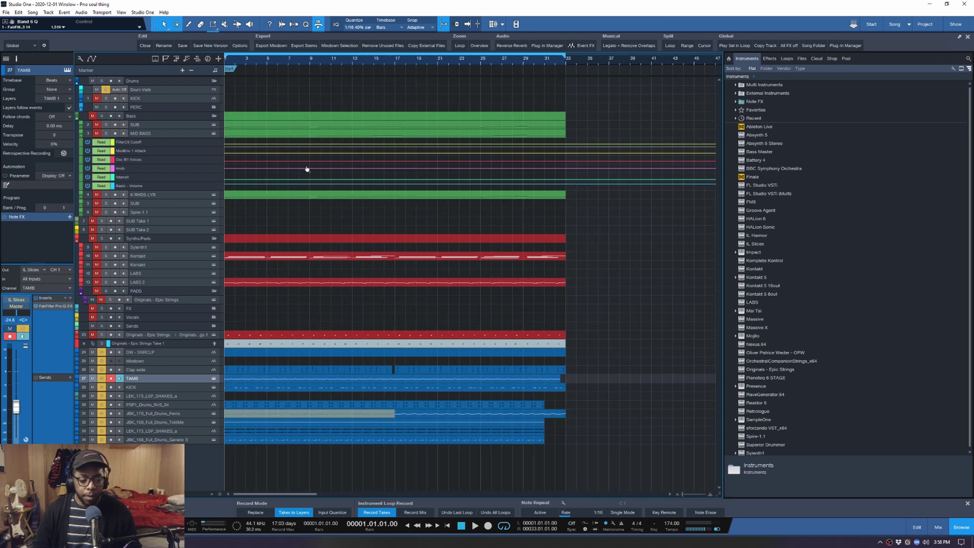
# Solo the Bass folder and play the bass together with the drums from bar 1.
pyautogui.click(104, 117)
pyautogui.press('space')
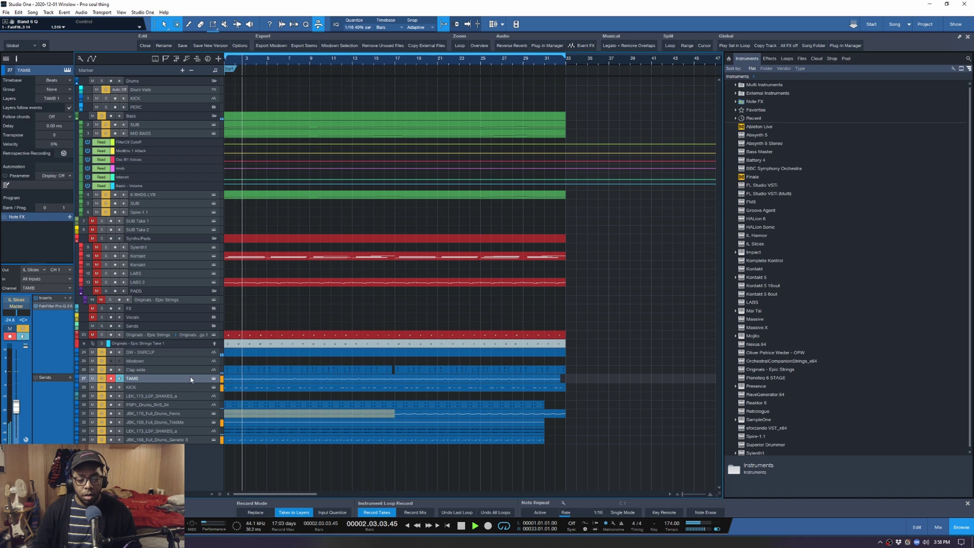
# Move the tracks from DW - SNRCLP through JBK_168_Full_Drums_Generic 3 into the Drums folder below KICK and turn off the Bass folder's solo.
pyautogui.hotkey('shift', 'w')
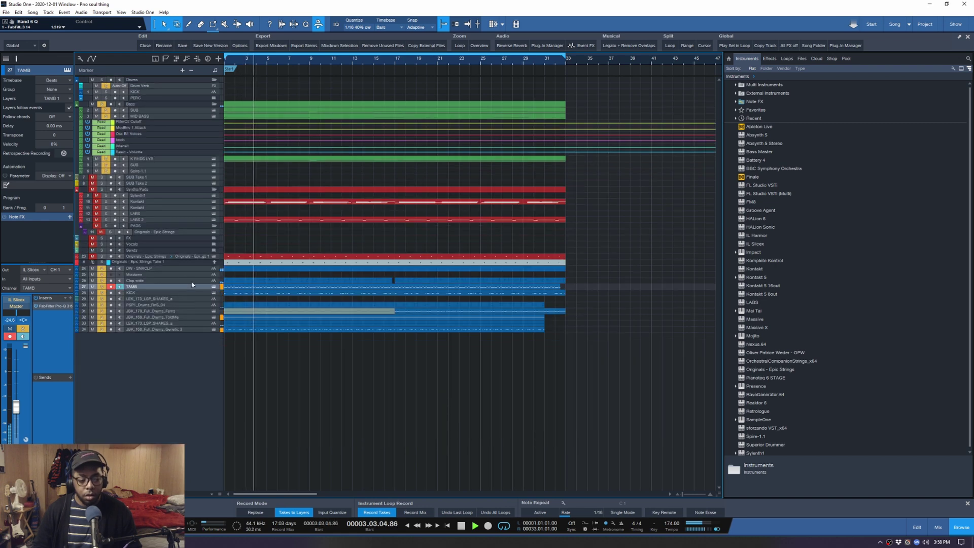
pyautogui.click(160, 268)
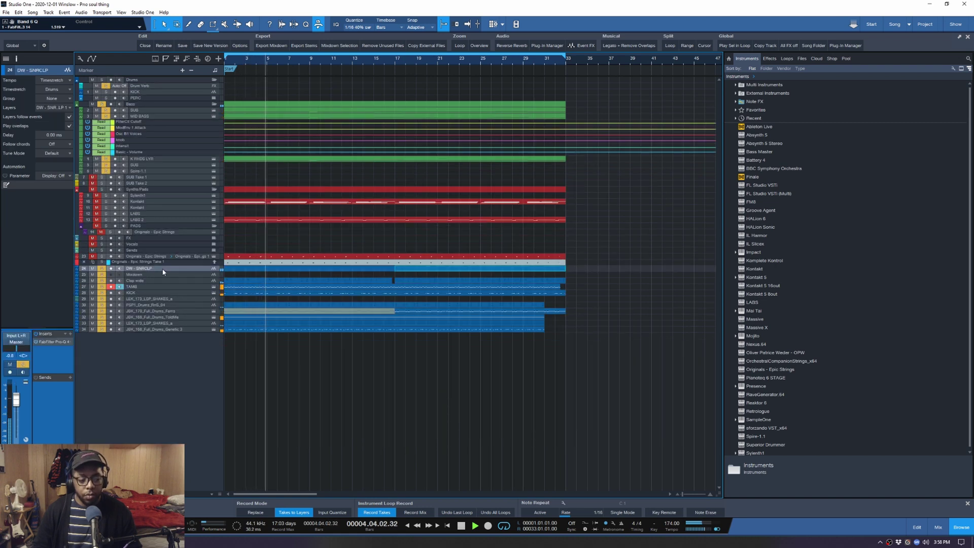
pyautogui.keyDown('shift'); pyautogui.click(162, 332); pyautogui.keyUp('shift')
pyautogui.moveTo(164, 270); pyautogui.dragTo(162, 99)
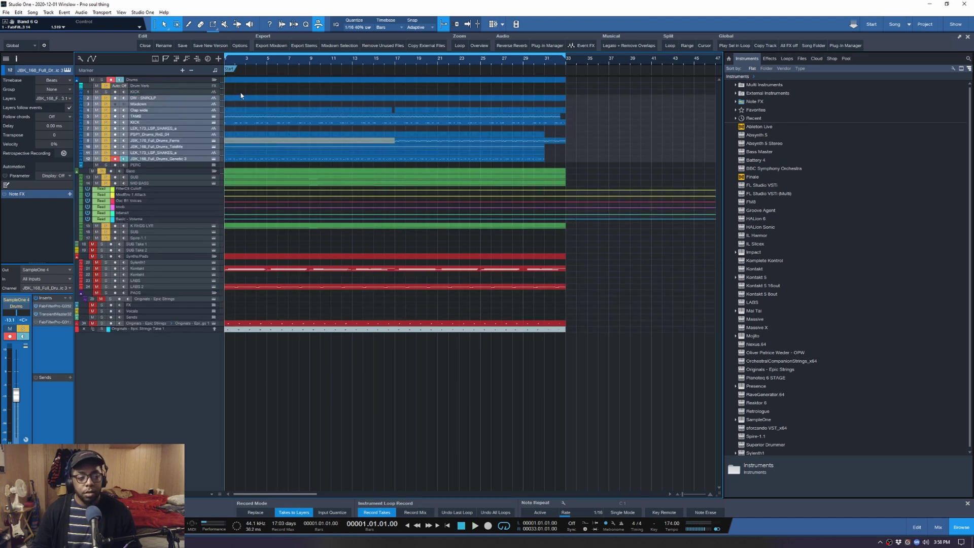
pyautogui.scroll(3, 236, 108)
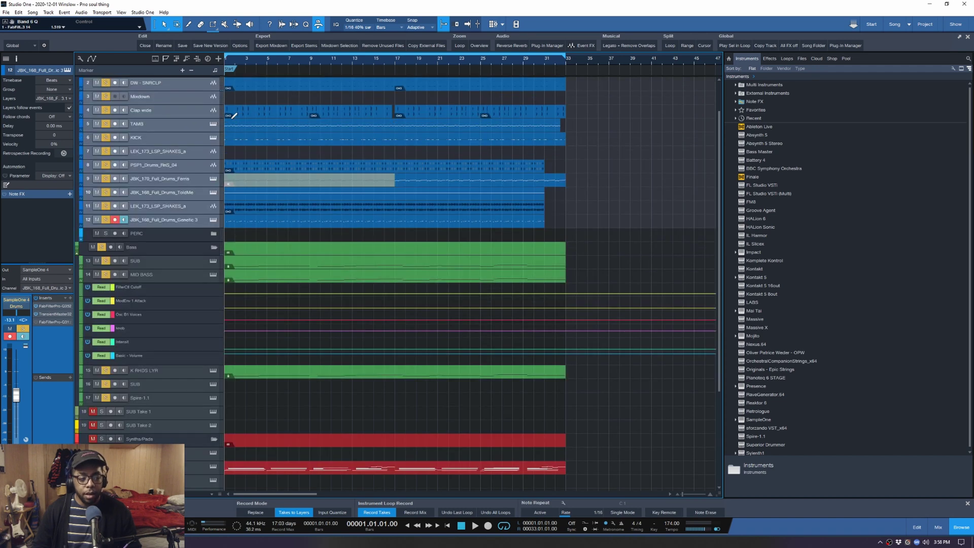
pyautogui.scroll(-3, 233, 115)
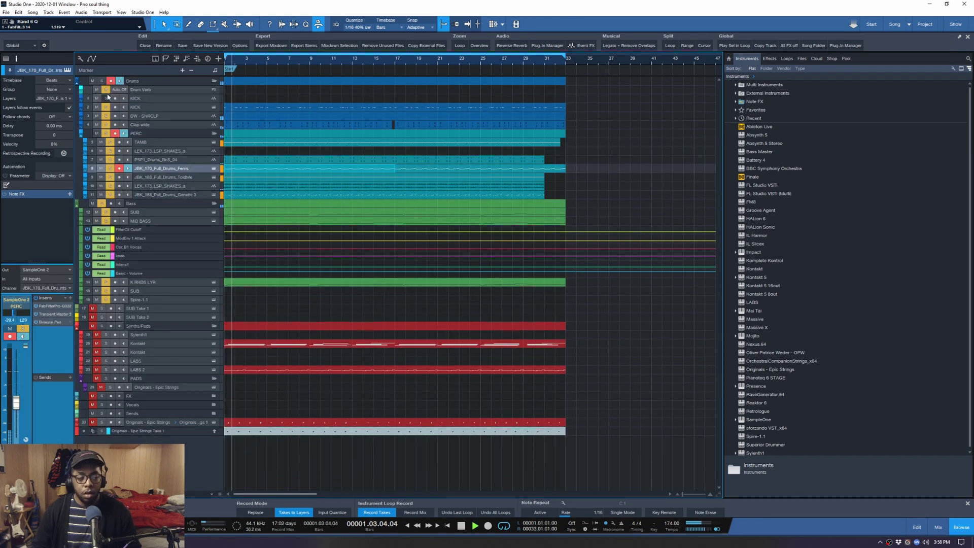
pyautogui.click(103, 205)
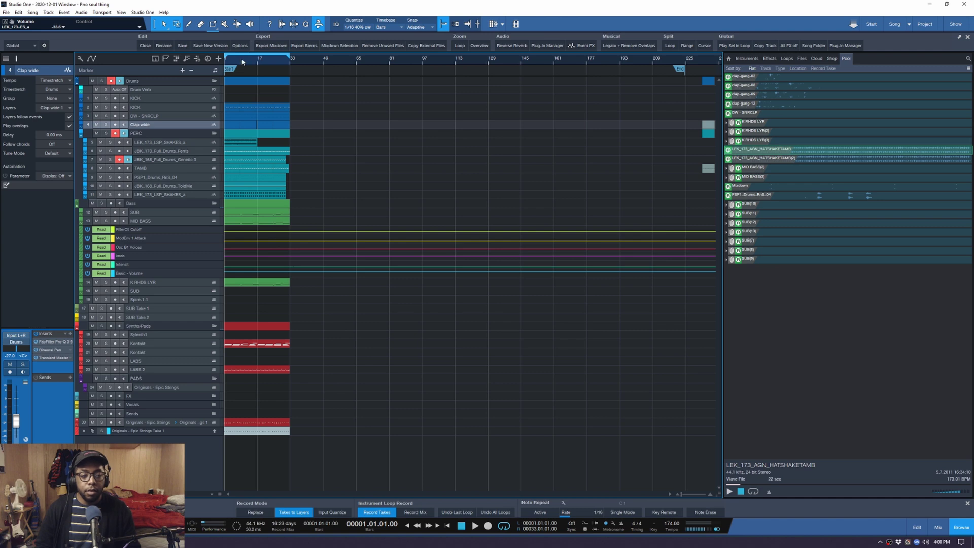
# Extend the LEK_173_LSP_SHAKES_a loop on the first shaker track in the PERC folder from bar 17 to bar 33.
pyautogui.moveTo(242, 62); pyautogui.dragTo(376, 78)
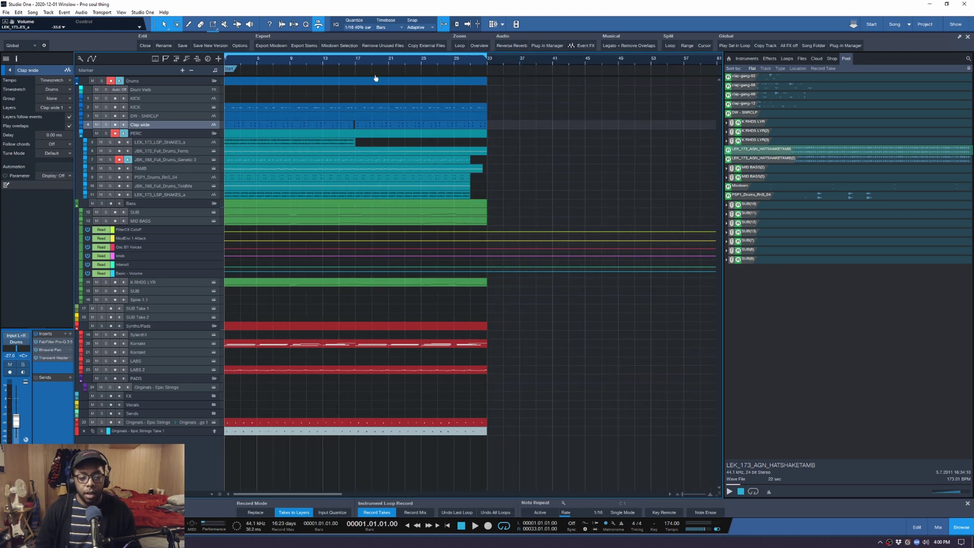
pyautogui.click(292, 143)
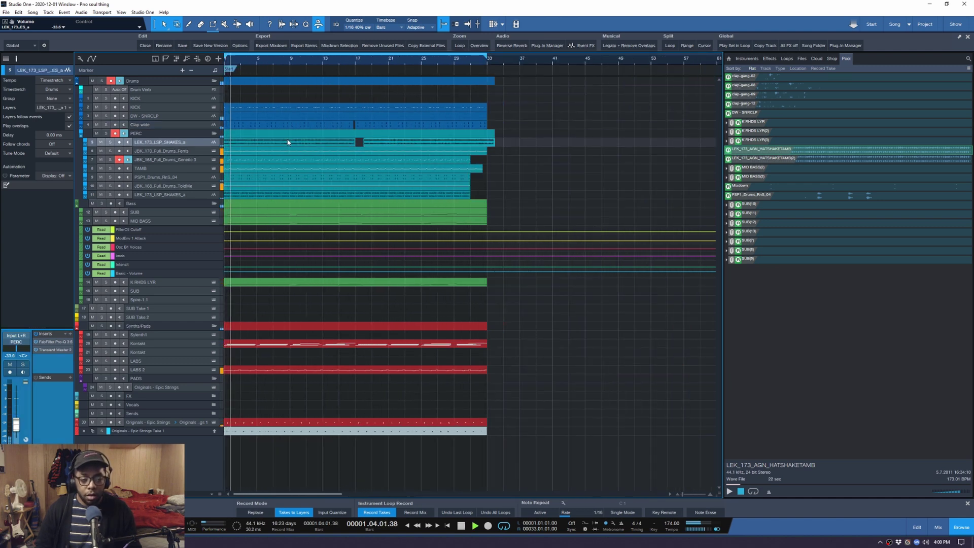
pyautogui.rightClick(340, 145)
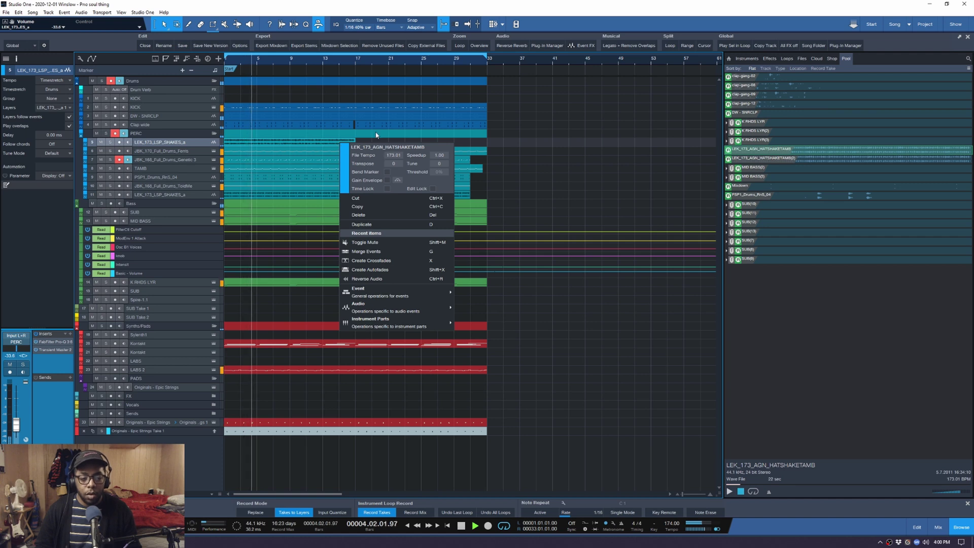
pyautogui.click(341, 144)
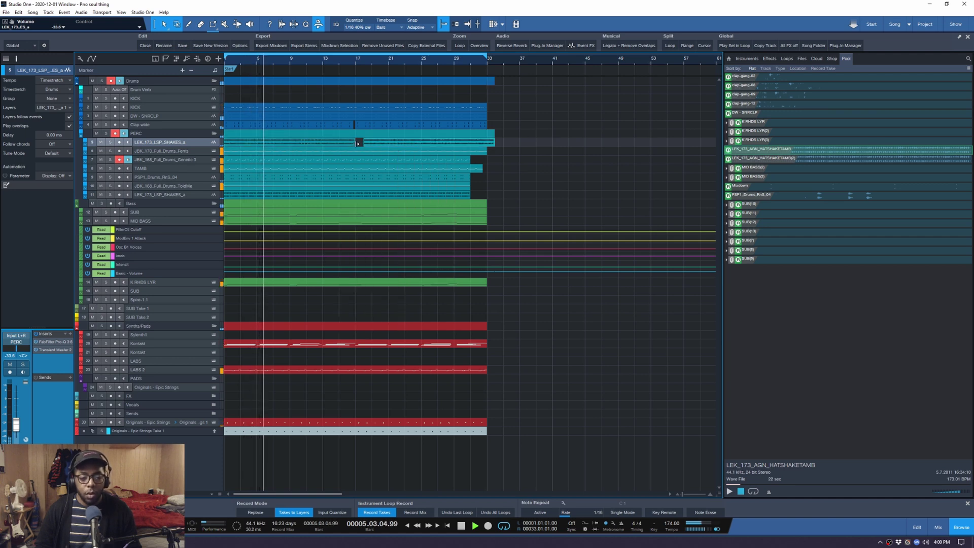
pyautogui.moveTo(352, 144); pyautogui.dragTo(511, 135)
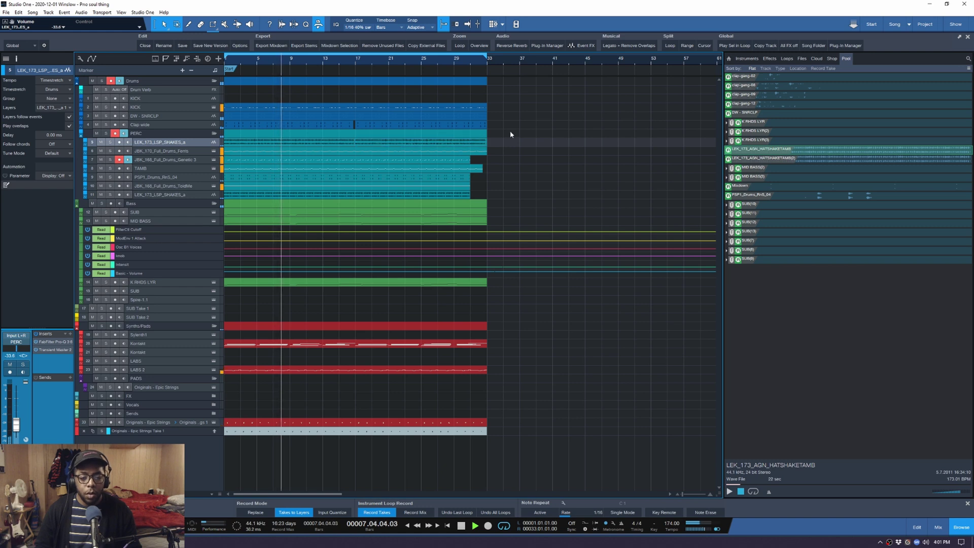
# Stop playback and retrieve the just-played notes through Retrospective Recording onto the Originals - Epic Strings track in the PADS folder.
pyautogui.click(466, 161)
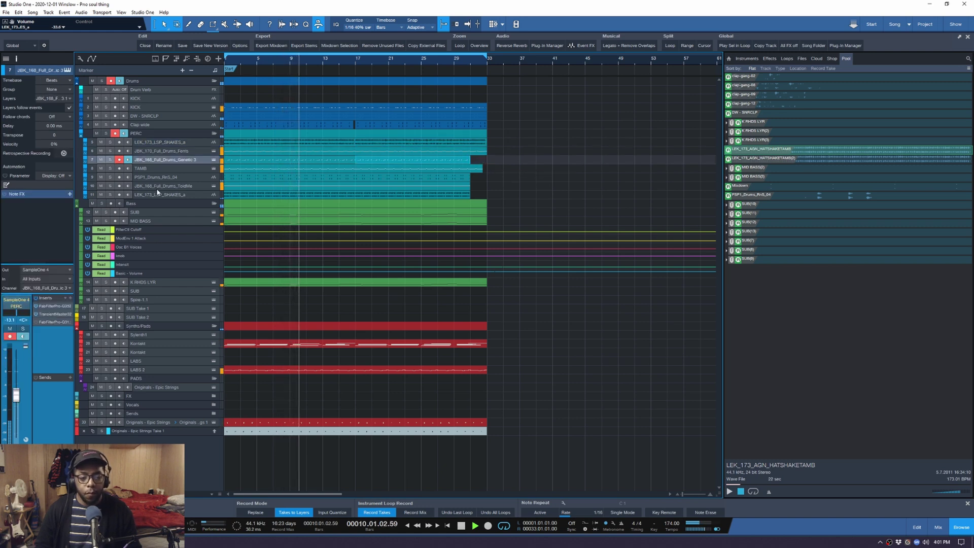
pyautogui.click(179, 388)
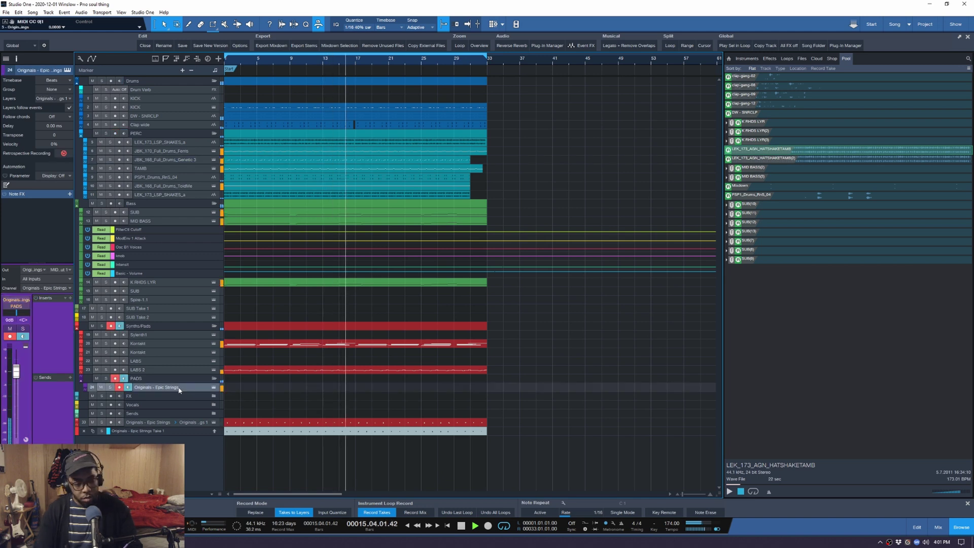
pyautogui.press('space')
pyautogui.click(63, 153)
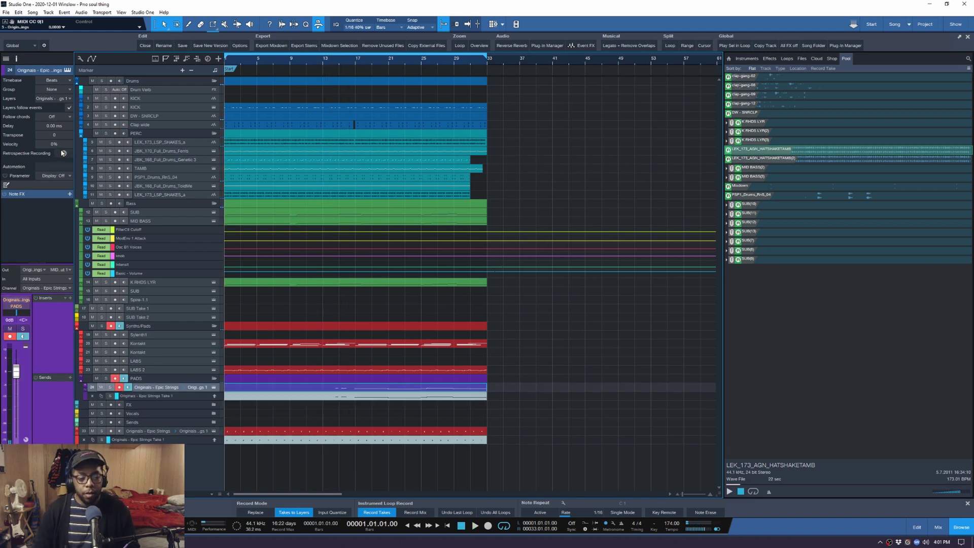
# Enlarge the Originals - Epic Strings track, remove its Take 1 layer and split the recorded part at bar 17.
pyautogui.moveTo(192, 392); pyautogui.dragTo(194, 413)
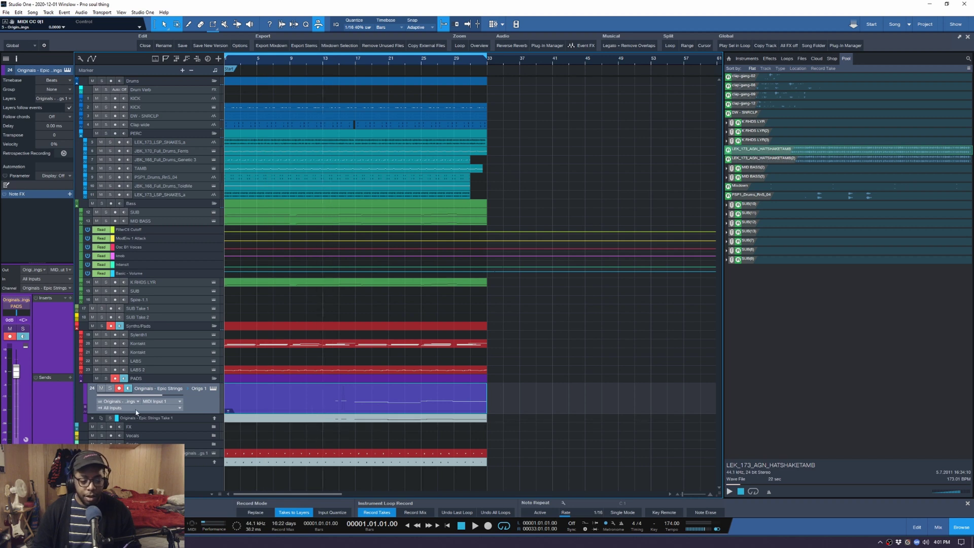
pyautogui.click(93, 419)
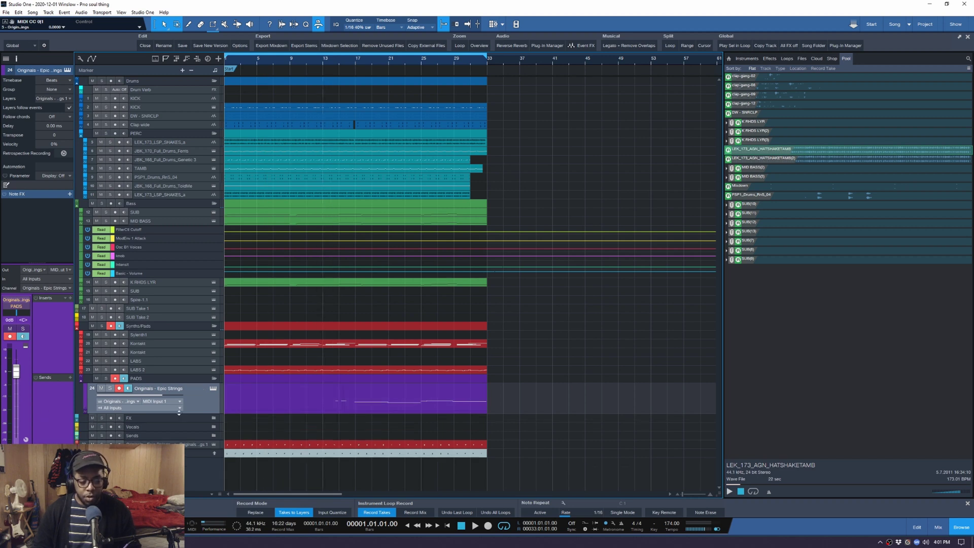
pyautogui.moveTo(177, 414); pyautogui.dragTo(173, 430)
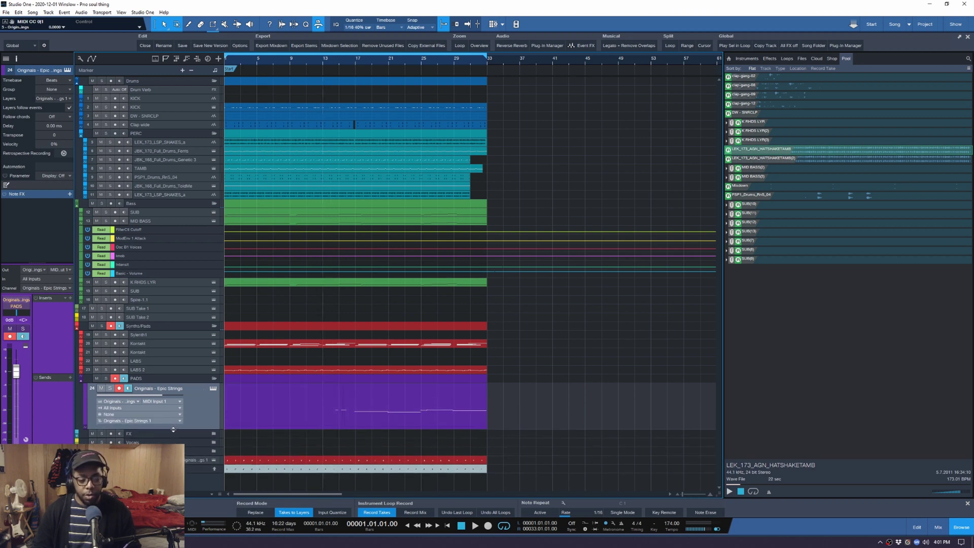
pyautogui.keyDown('alt'); pyautogui.click(355, 414); pyautogui.keyUp('alt')
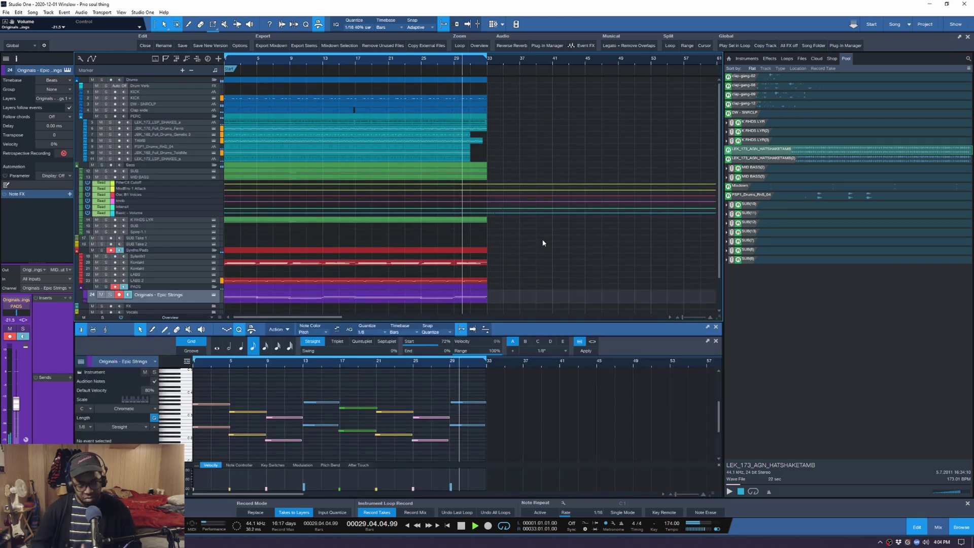